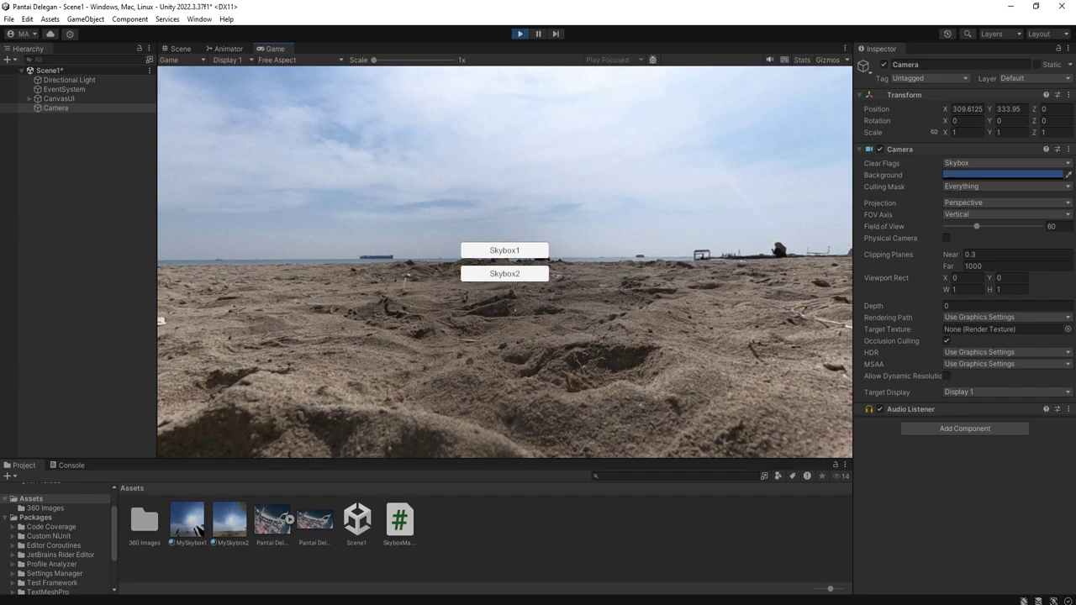
# Inspect the skybox surroundings of the running scene in the Scene view from several angles, and exit play mode.
pyautogui.click(180, 48)
pyautogui.keyDown('alt'); pyautogui.moveTo(337, 286); pyautogui.dragTo(757, 218); pyautogui.keyUp('alt')
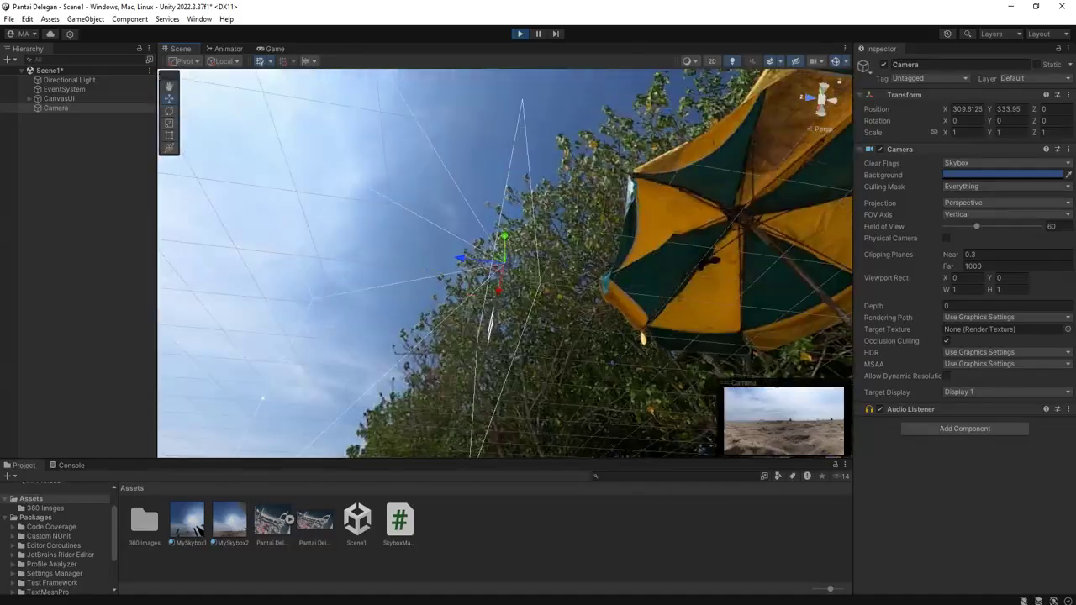
pyautogui.keyDown('alt'); pyautogui.moveTo(504, 252); pyautogui.dragTo(756, 328); pyautogui.keyUp('alt')
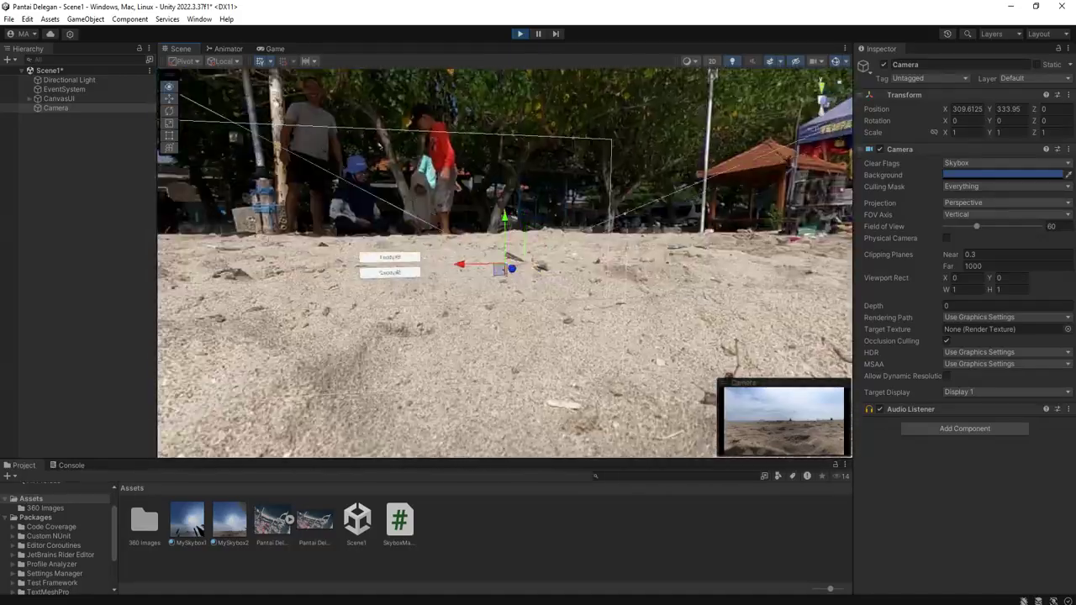
pyautogui.keyDown('alt'); pyautogui.moveTo(353, 286); pyautogui.dragTo(505, 244); pyautogui.keyUp('alt')
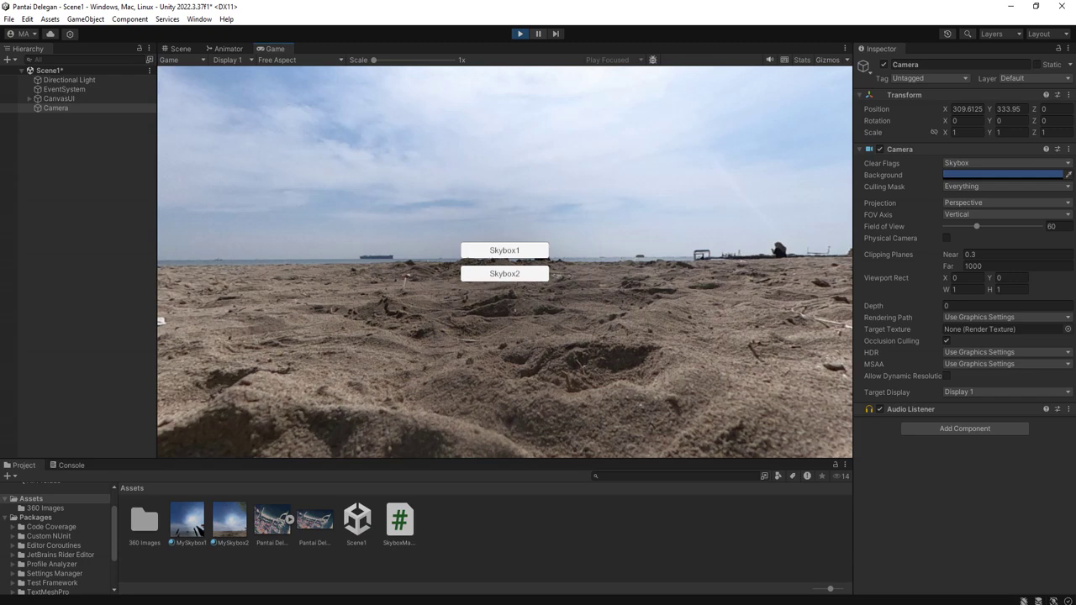
pyautogui.hotkey('ctrl', 'p')
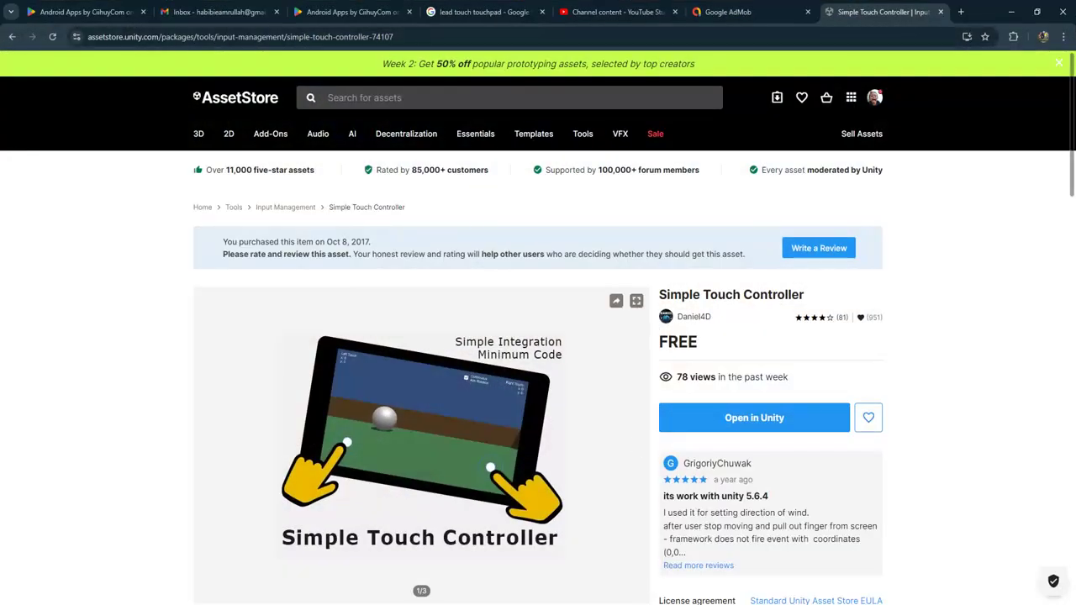
# Switch to the browser and look over the Simple Touch Controller page on the Unity Asset Store.
pyautogui.scroll(-2, 538, 336)
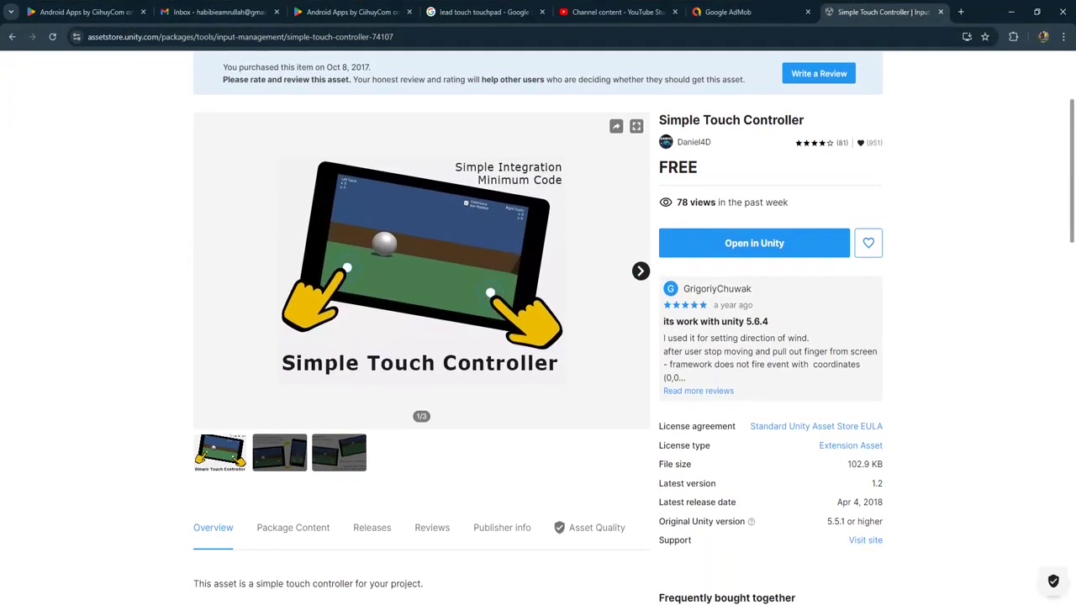
pyautogui.scroll(2, 538, 336)
pyautogui.scroll(-1, 538, 336)
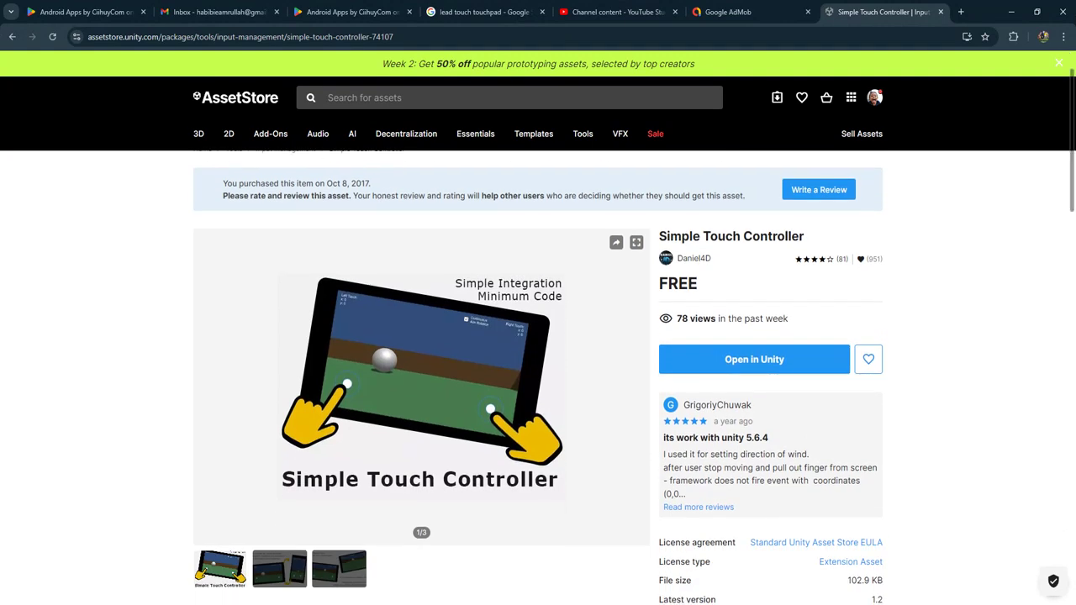
pyautogui.moveTo(659, 237); pyautogui.dragTo(805, 236)
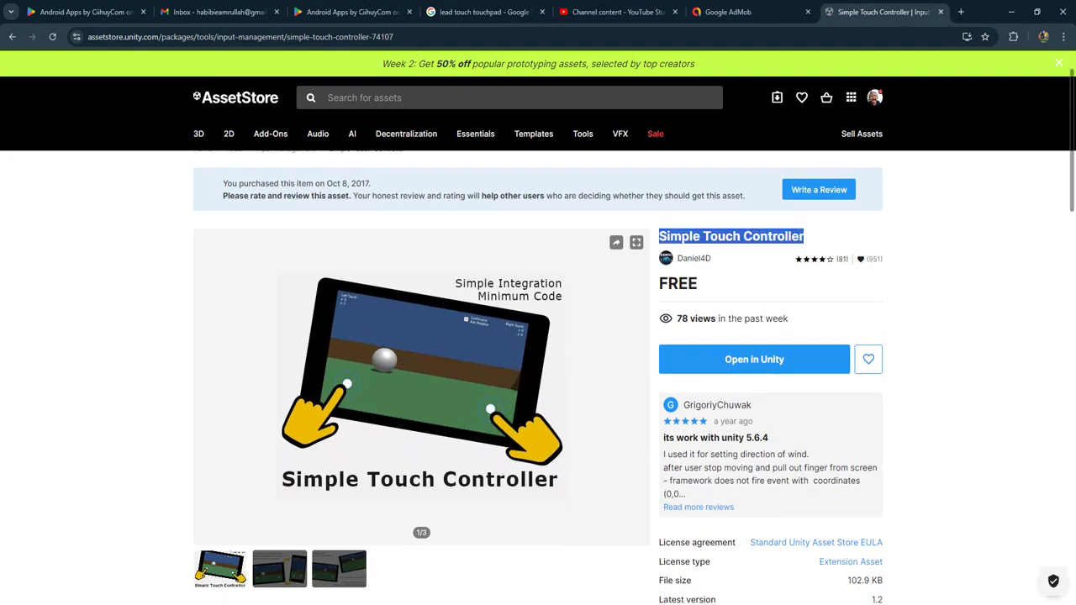
pyautogui.hotkey('ctrl', 'l')
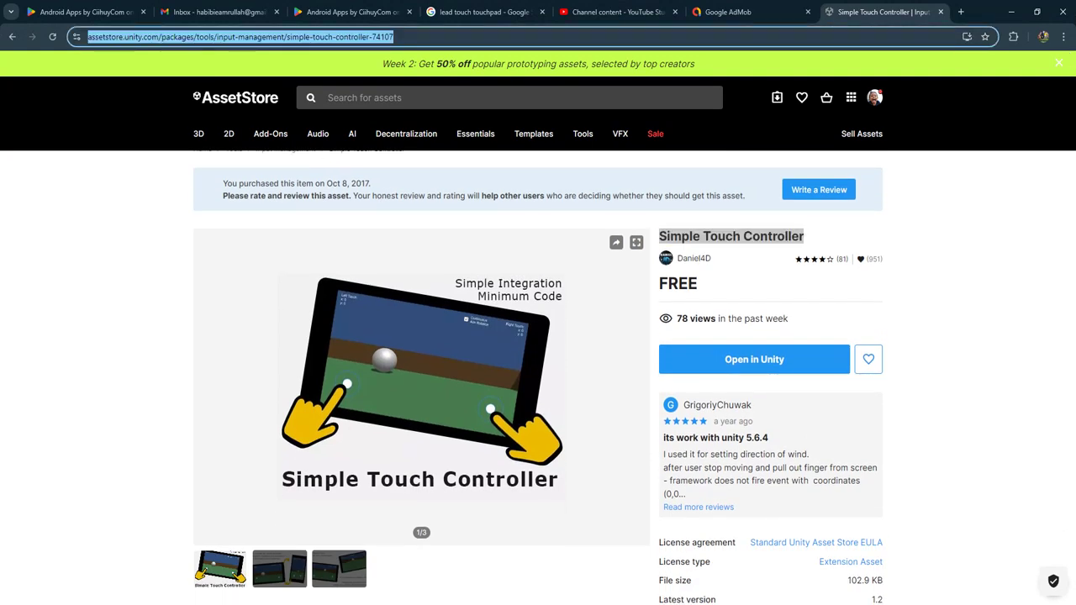
pyautogui.press('Escape')
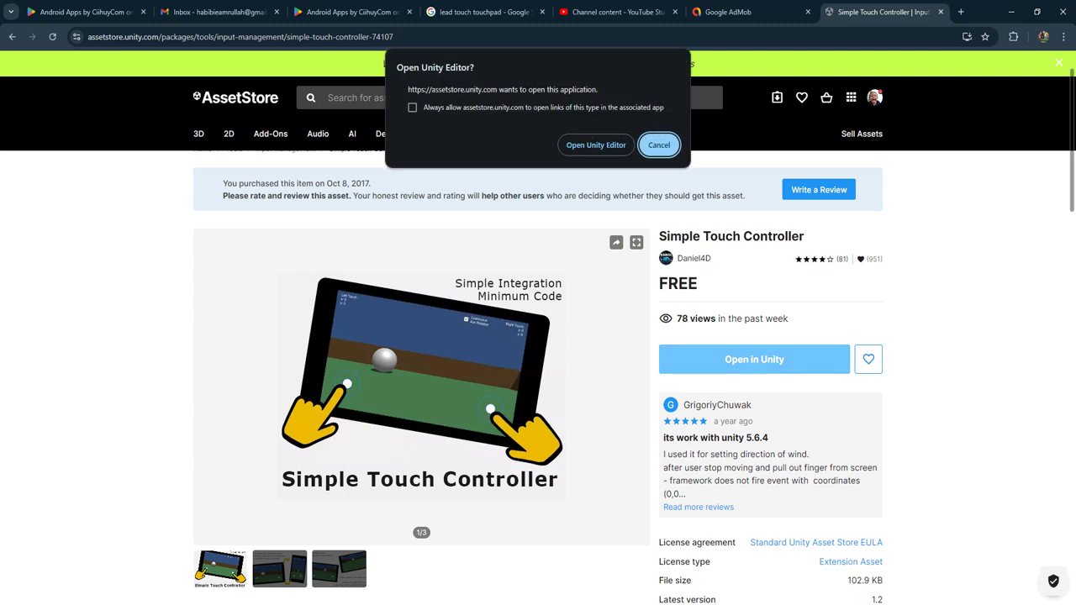
# Open the Simple Touch Controller asset in the Unity Editor and import all of its package files.
pyautogui.click(595, 144)
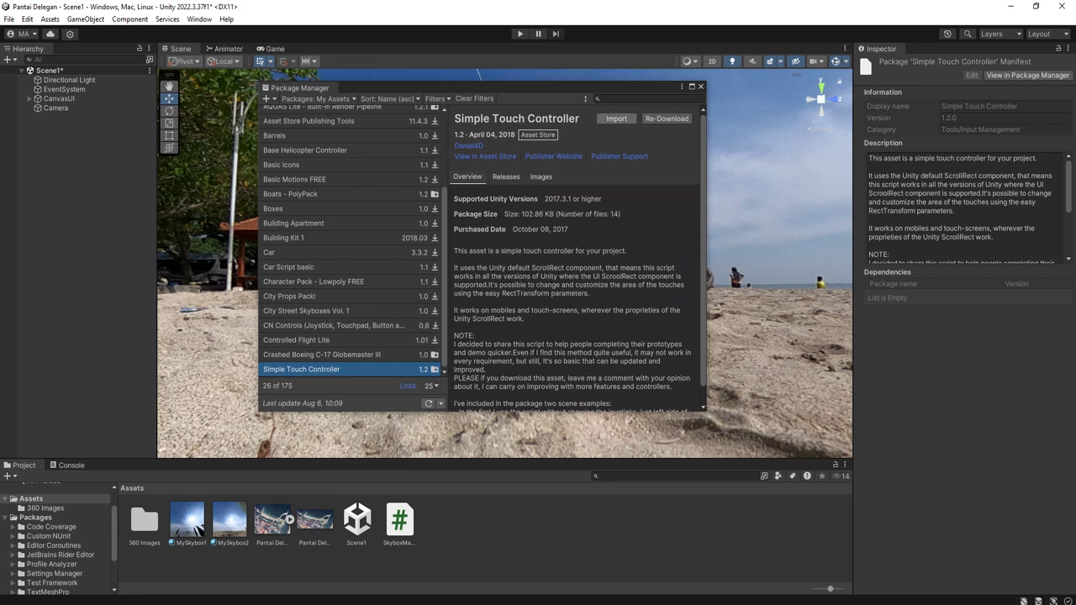
pyautogui.click(617, 119)
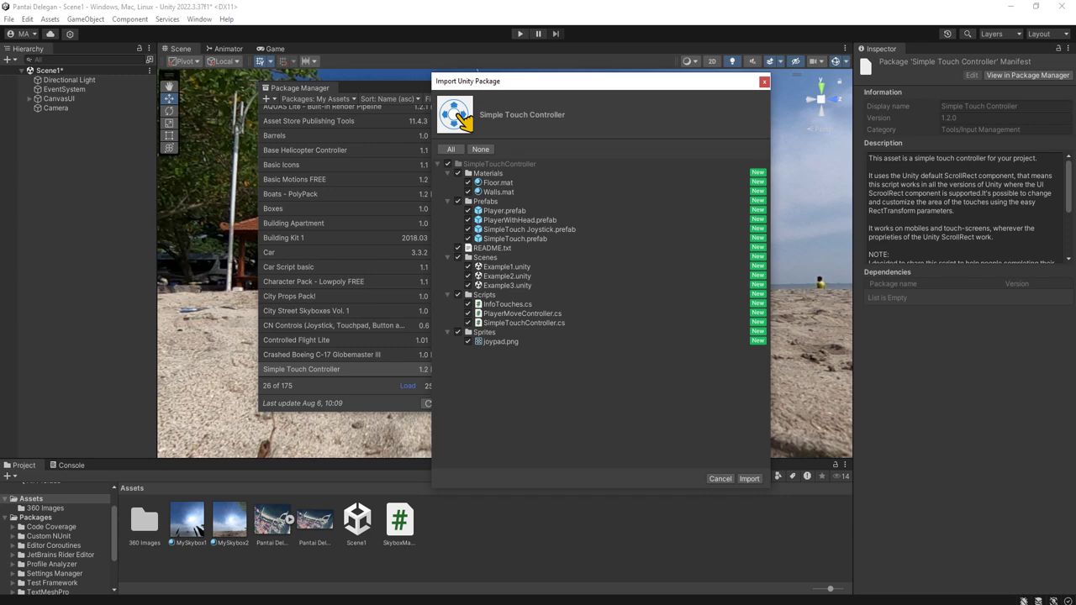
pyautogui.click(749, 478)
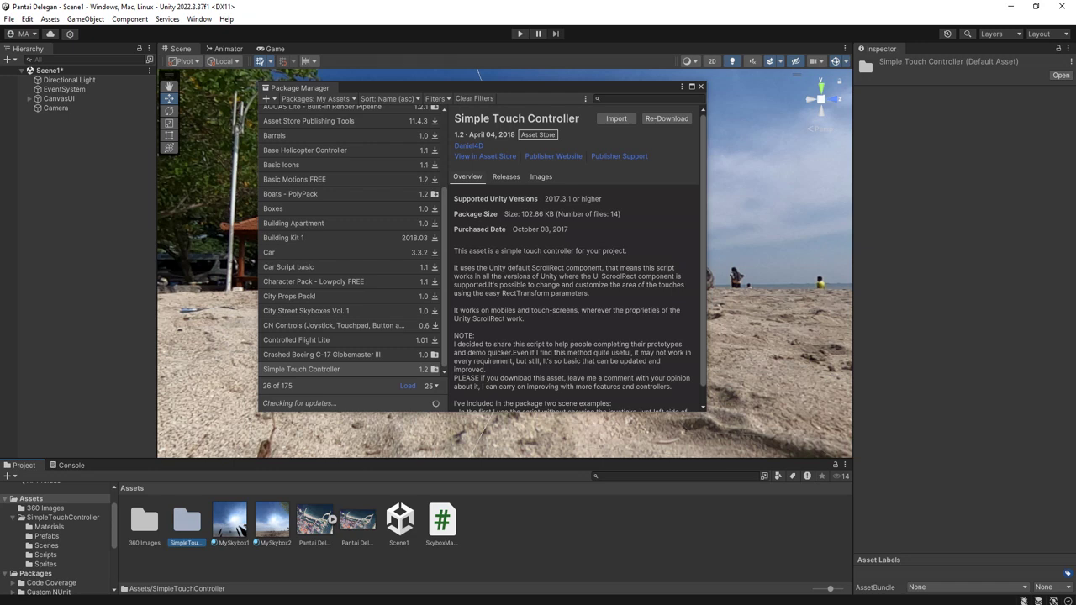
# Close the Package Manager and open the Scenes folder inside the imported SimpleTouchController folder.
pyautogui.doubleClick(187, 524)
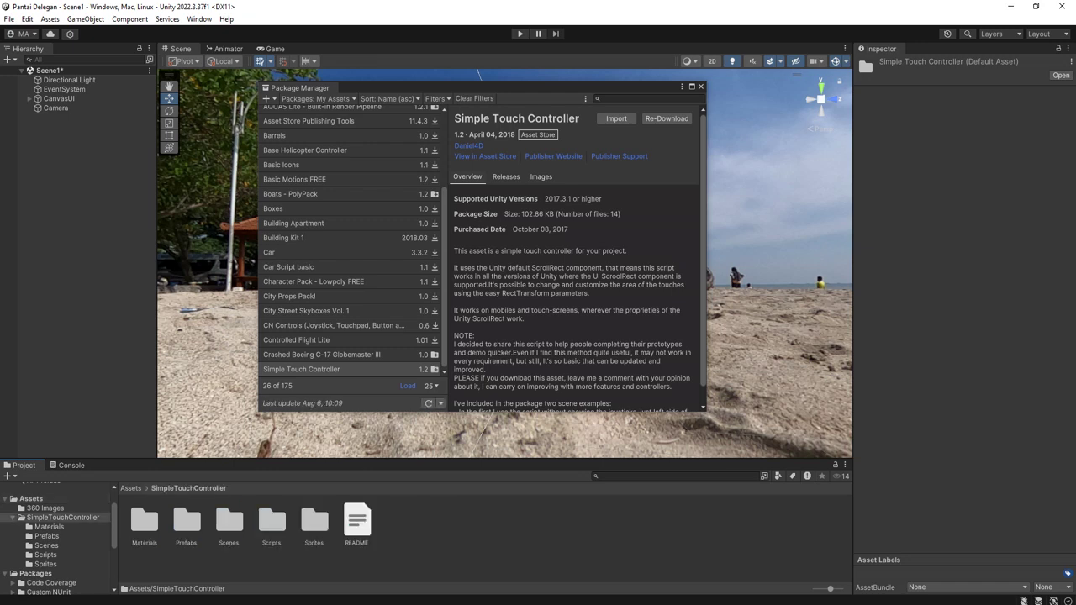
pyautogui.click(700, 86)
pyautogui.click(186, 525)
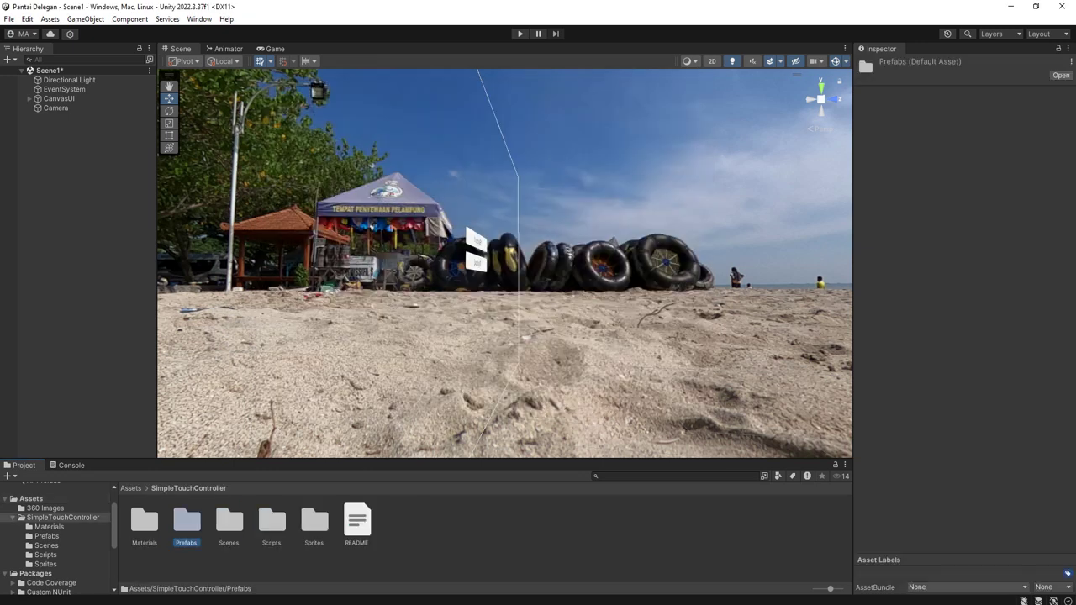
pyautogui.click(228, 523)
pyautogui.doubleClick(229, 523)
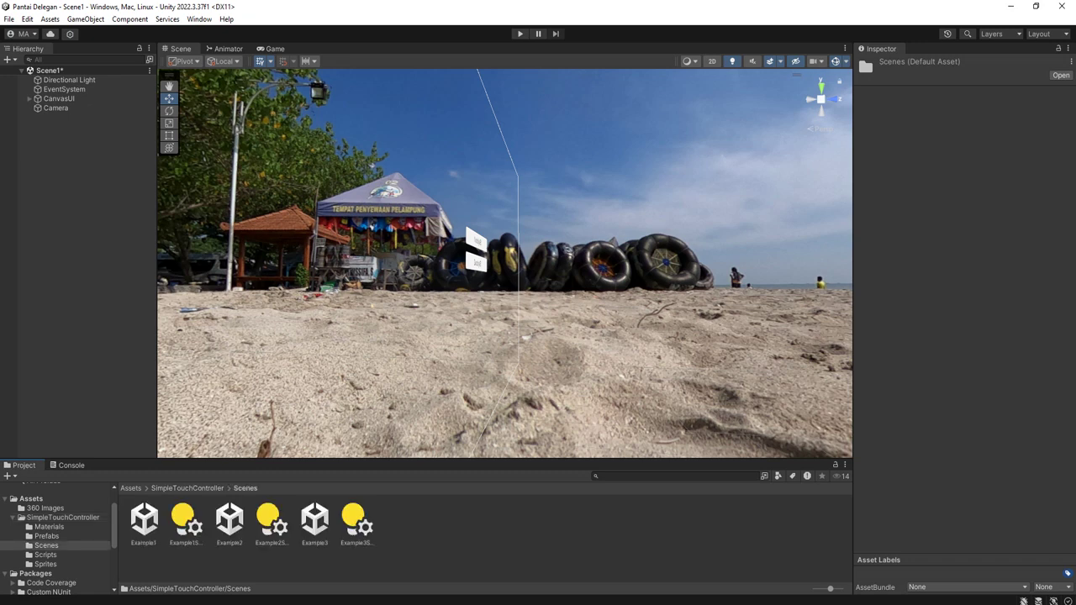
# Look through the Example1, Example2 and Example3 scene assets of the imported package.
pyautogui.click(143, 523)
pyautogui.click(230, 523)
pyautogui.click(314, 523)
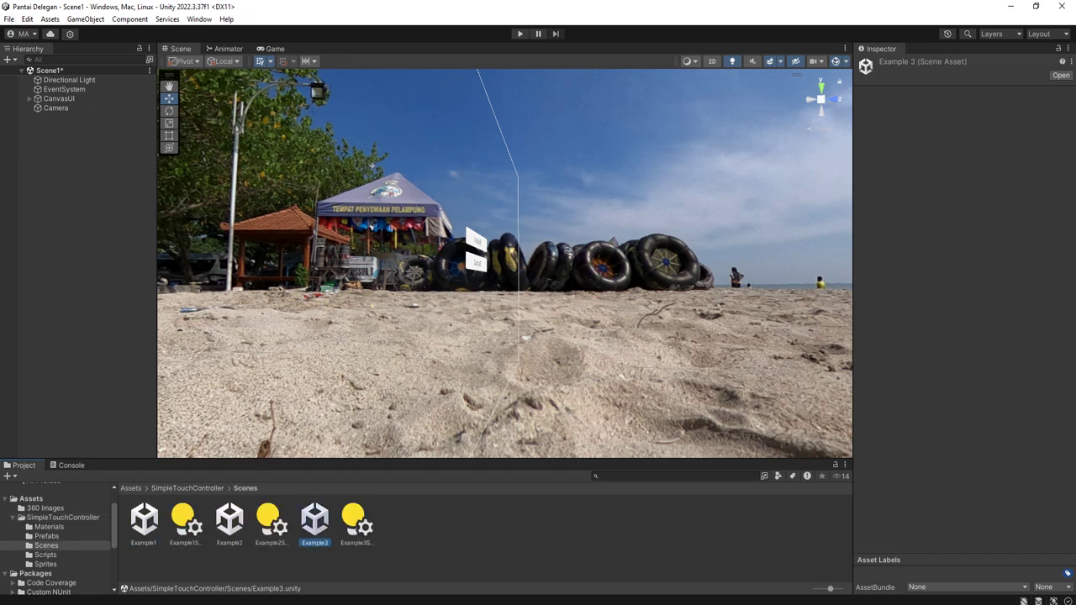
pyautogui.click(230, 523)
pyautogui.click(144, 523)
pyautogui.click(229, 523)
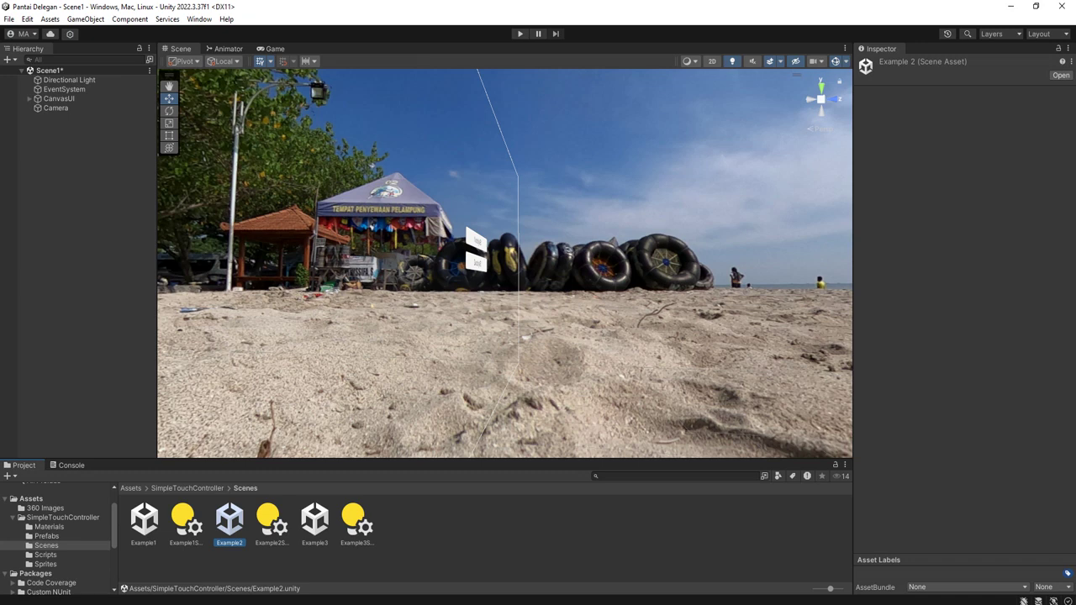
pyautogui.click(144, 523)
pyautogui.click(229, 523)
pyautogui.click(315, 523)
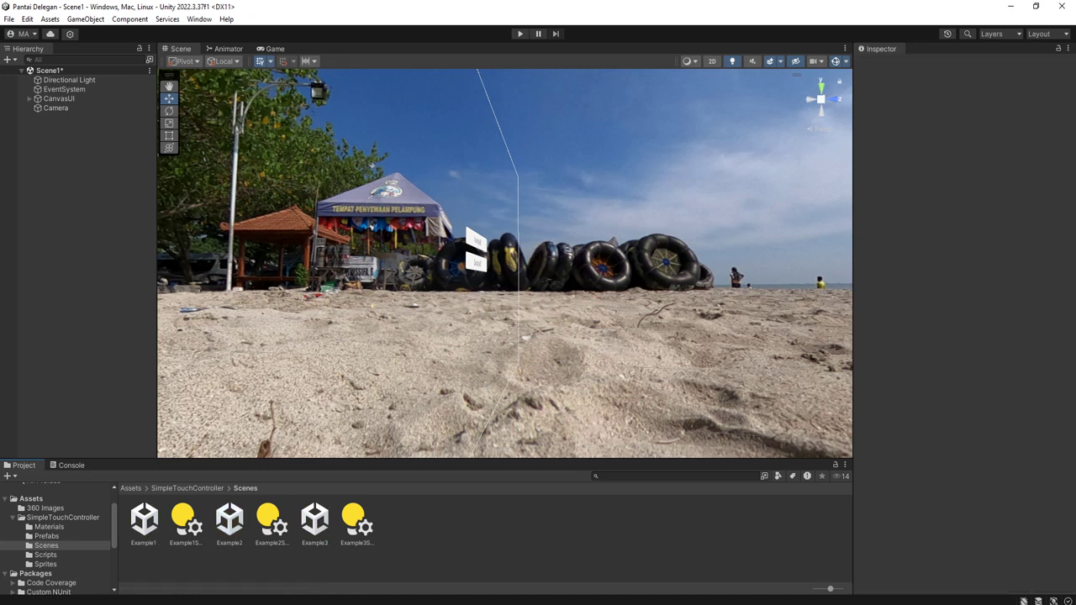
# Open the Example1 scene, saving the changes to Scene1, and test its touch controls in play mode.
pyautogui.doubleClick(144, 523)
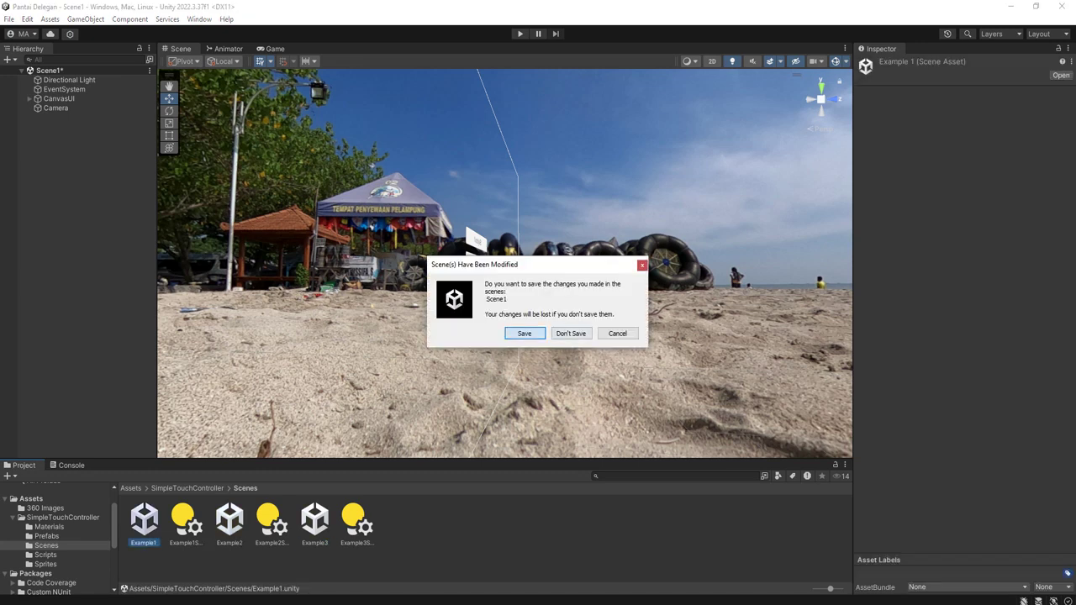
pyautogui.click(524, 333)
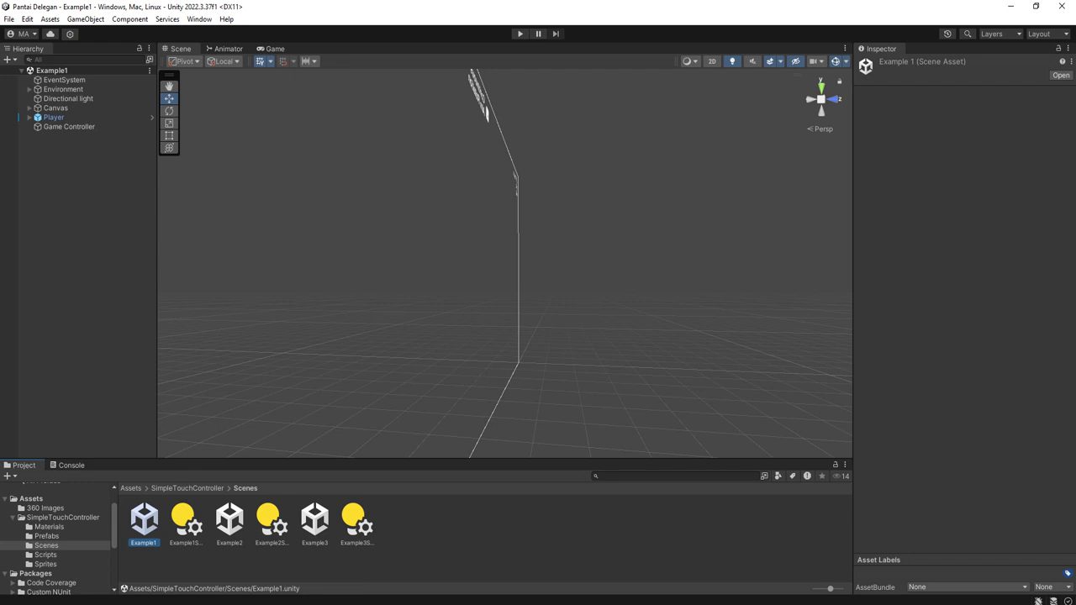
pyautogui.scroll(-2, 505, 263)
pyautogui.hotkey('ctrl', 'p')
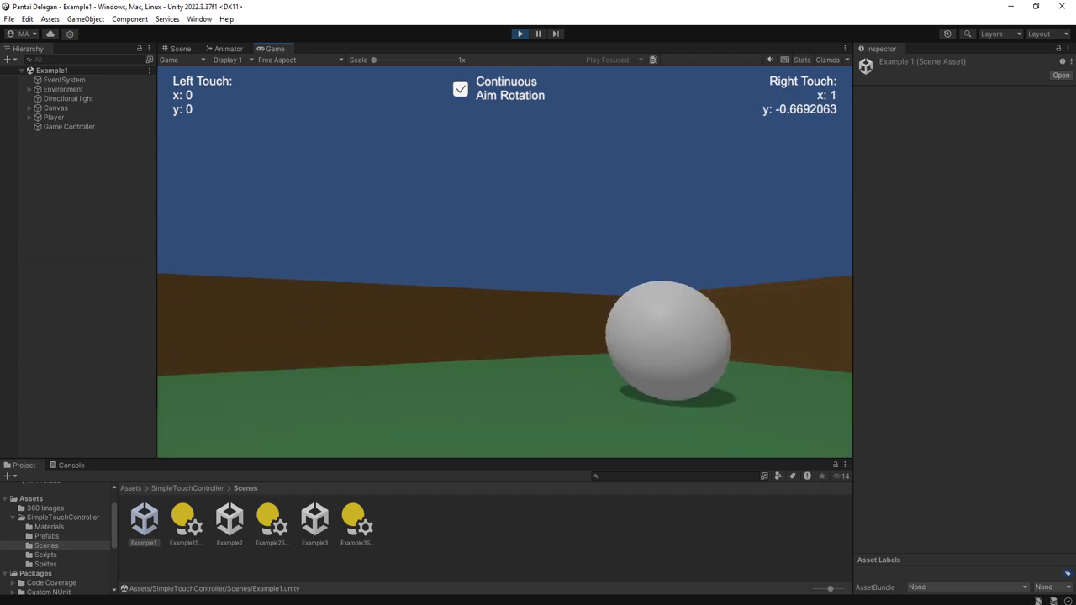
pyautogui.hotkey('ctrl', 'p')
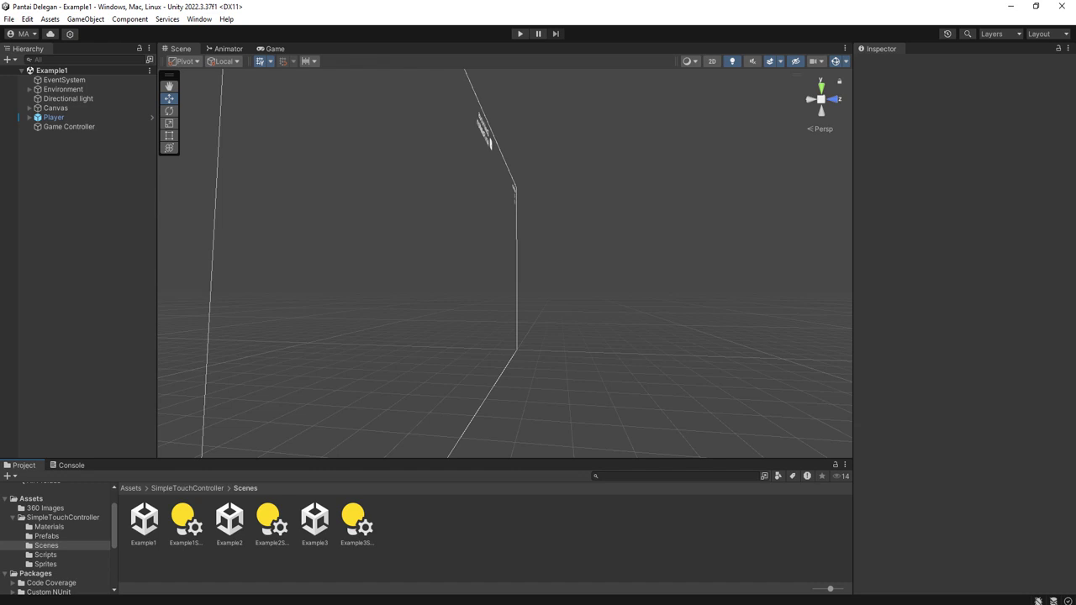
# Review the Player and Canvas child objects in Example1, and copy the Canvas, Player and Game Controller objects.
pyautogui.click(144, 524)
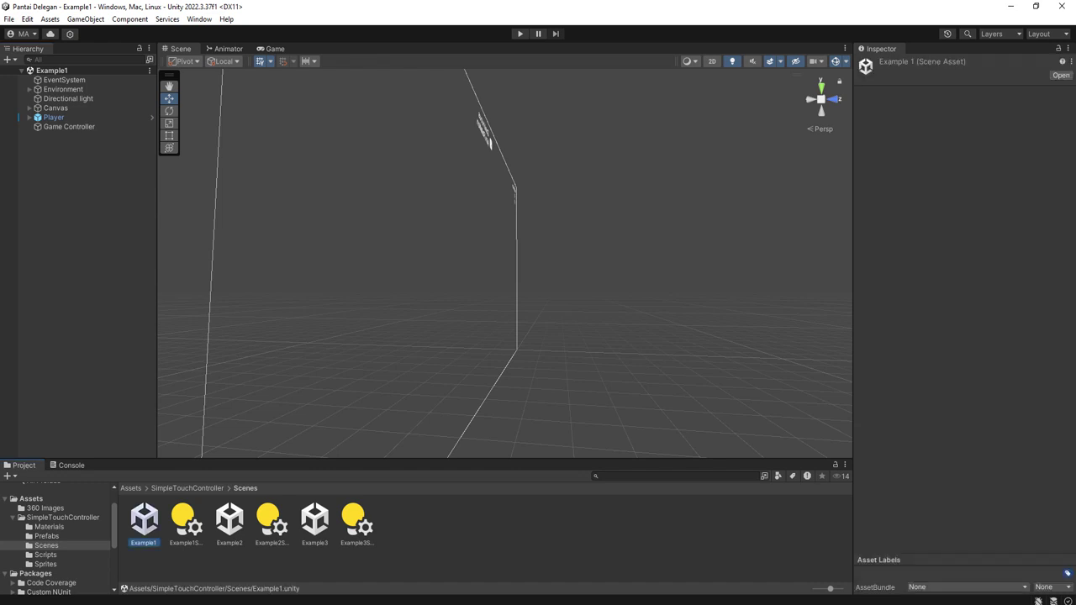
pyautogui.click(29, 117)
pyautogui.click(68, 98)
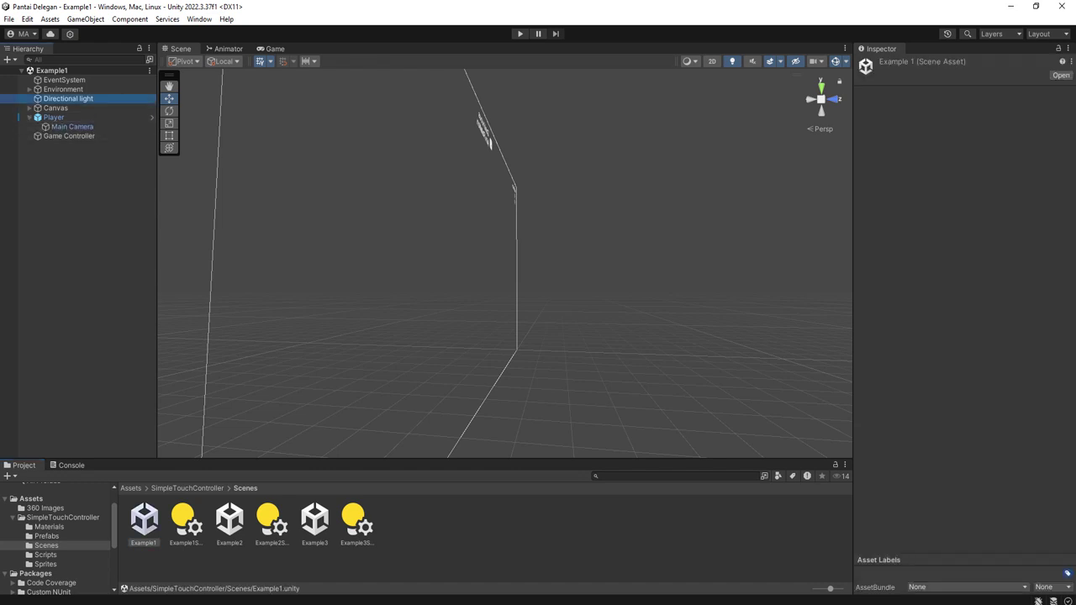
pyautogui.click(29, 107)
pyautogui.click(76, 210)
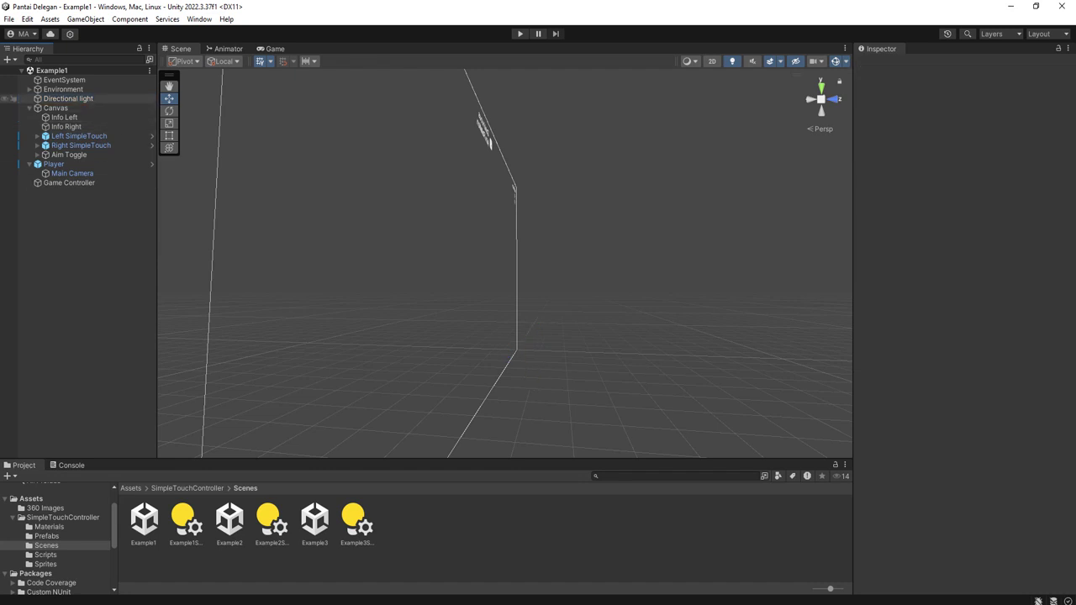
pyautogui.click(56, 108)
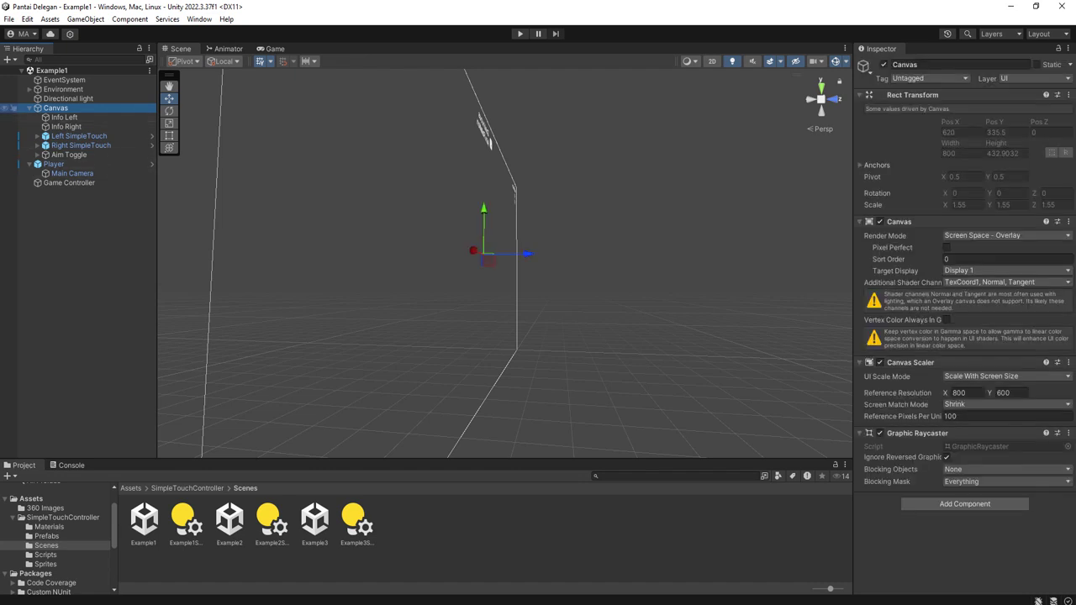
pyautogui.click(29, 108)
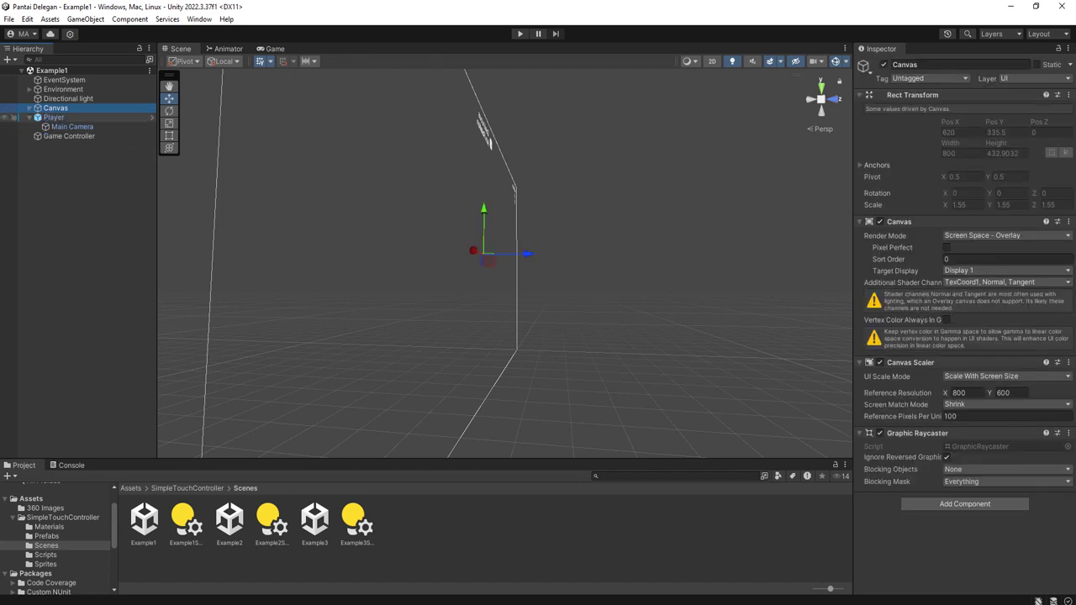
pyautogui.keyDown('ctrl'); pyautogui.click(18, 116); pyautogui.keyUp('ctrl')
pyautogui.keyDown('ctrl'); pyautogui.click(69, 136); pyautogui.keyUp('ctrl')
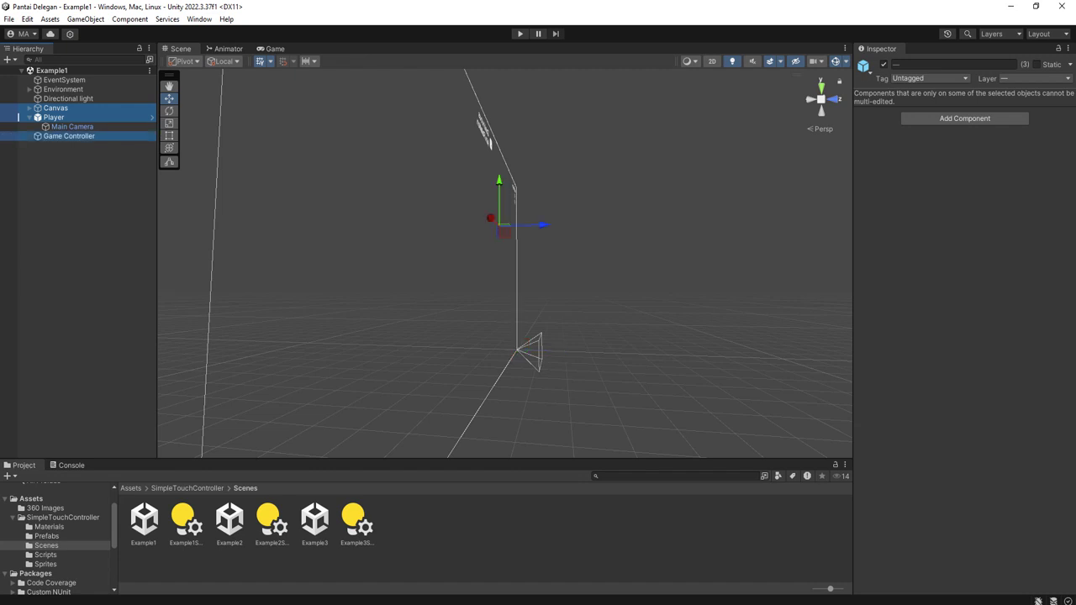
# Reopen Scene1 from the Assets folder, paste the copied objects into its hierarchy and save the scene.
pyautogui.click(130, 487)
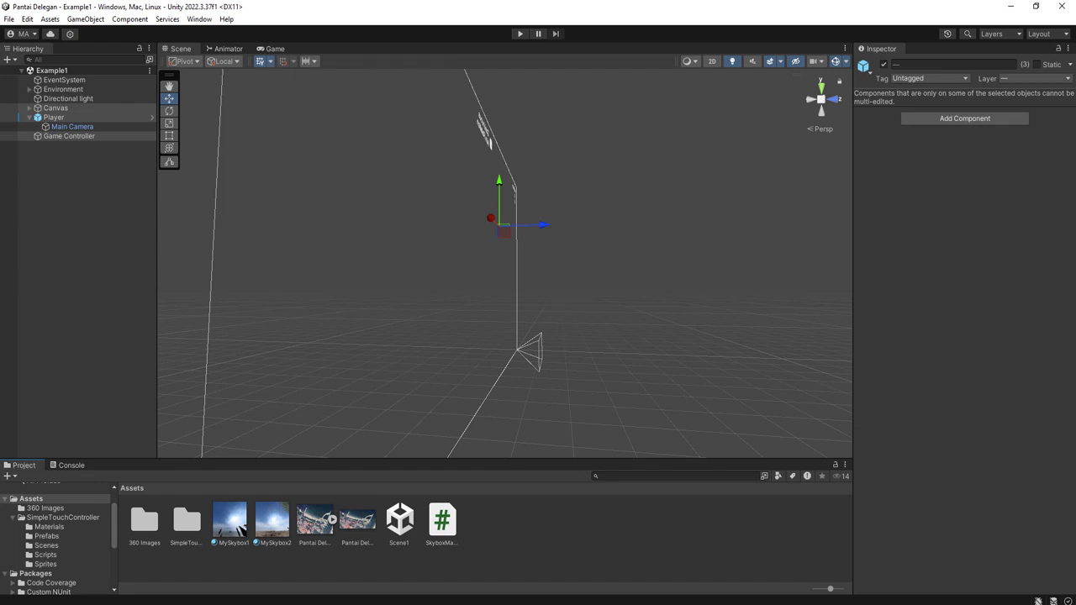
pyautogui.doubleClick(399, 523)
pyautogui.rightClick(60, 225)
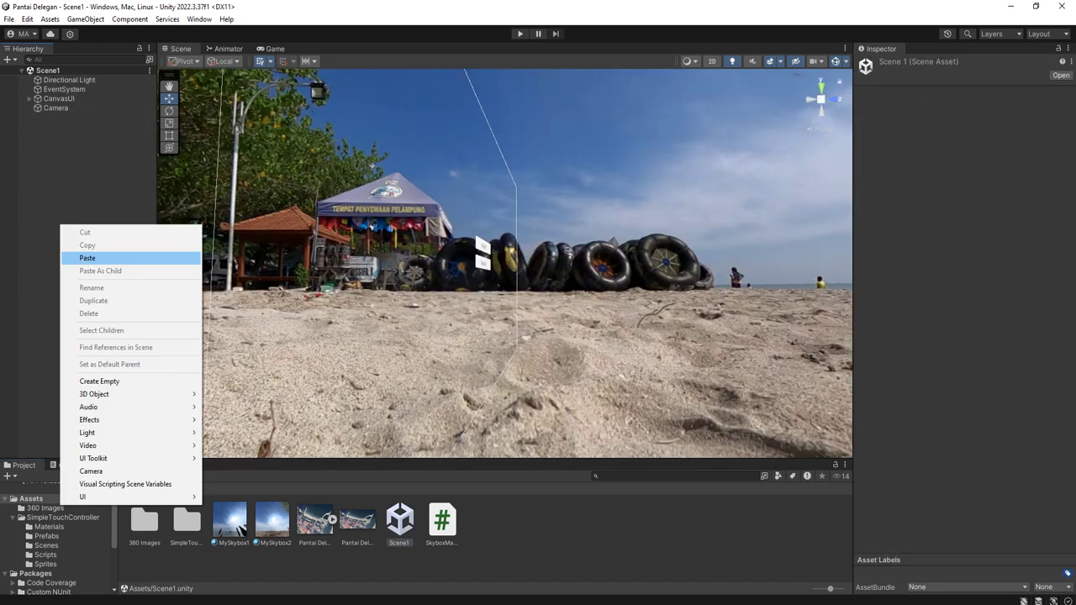
pyautogui.click(93, 258)
pyautogui.hotkey('ctrl', 's')
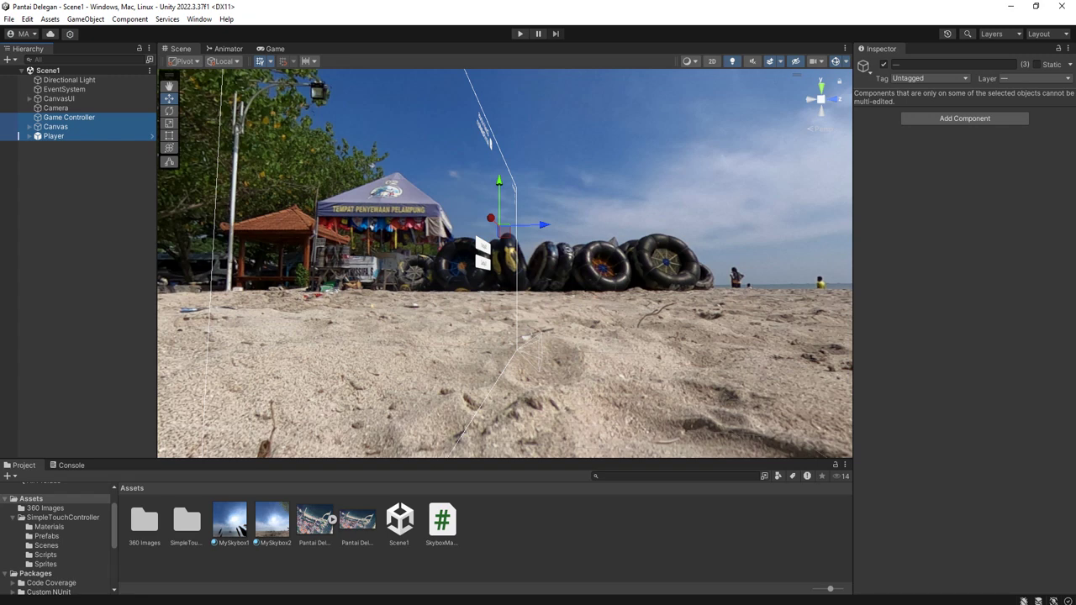
# Expand the pasted Canvas, select Left SimpleTouch and inspect its touch area from the front in the Scene view.
pyautogui.click(78, 225)
pyautogui.click(30, 126)
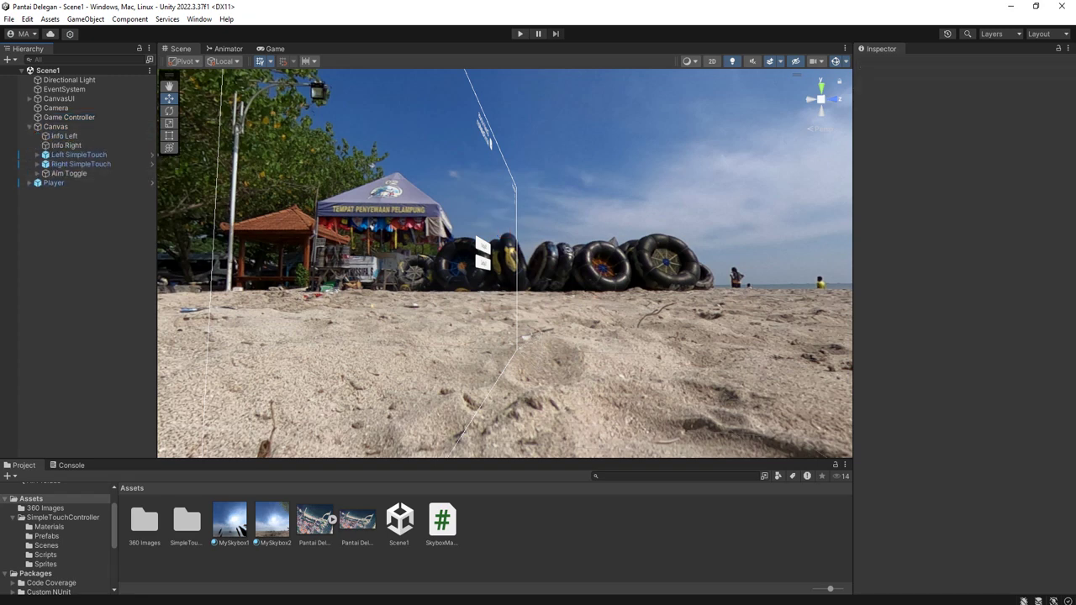
pyautogui.click(78, 155)
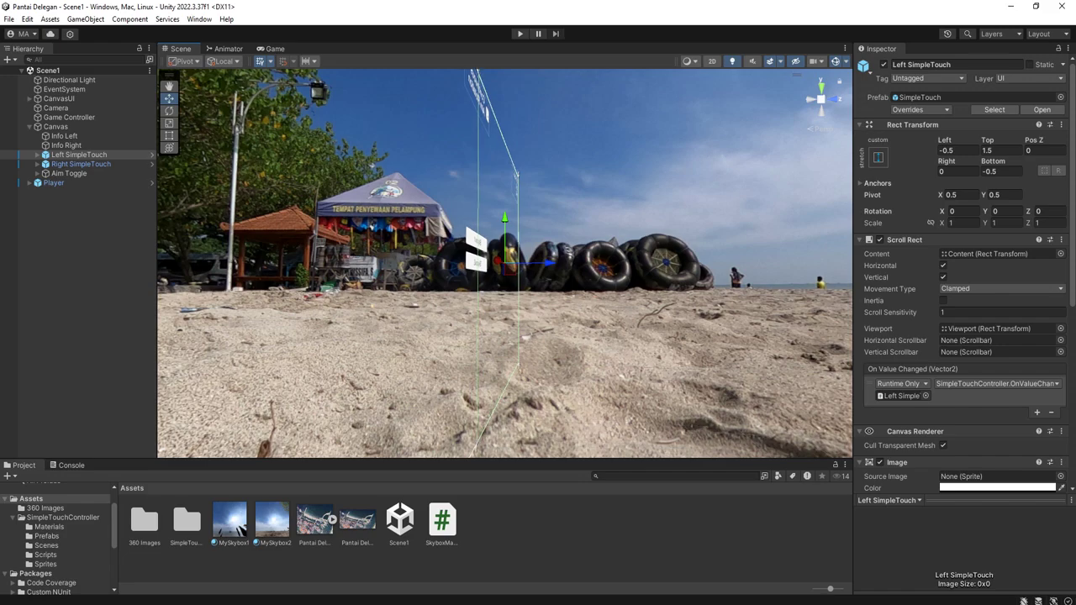
pyautogui.keyDown('alt'); pyautogui.moveTo(527, 338); pyautogui.dragTo(726, 364); pyautogui.keyUp('alt')
pyautogui.moveTo(726, 364); pyautogui.dragTo(715, 364, button='middle')
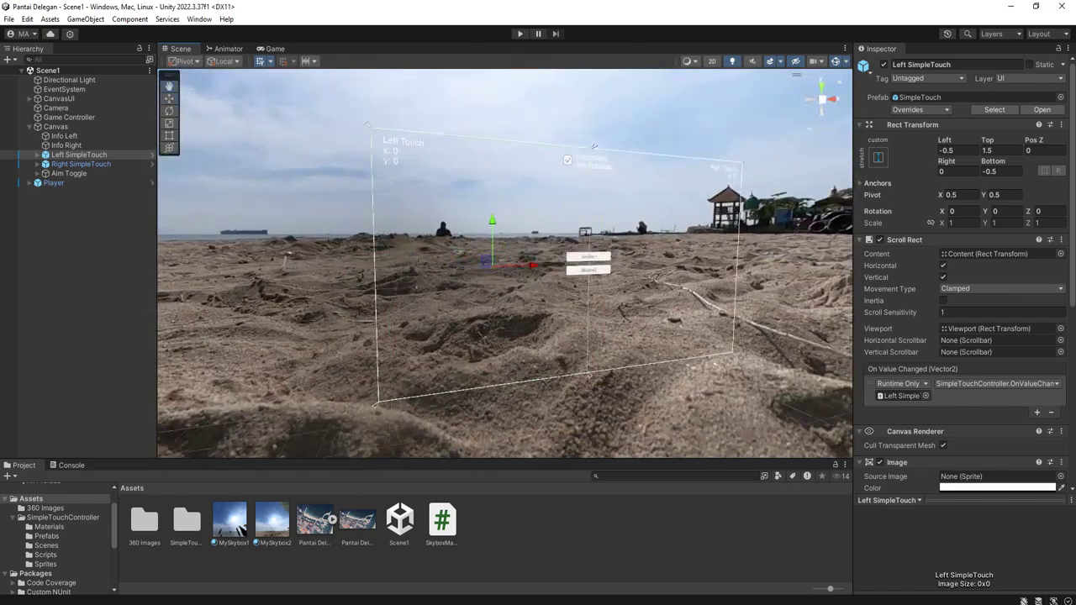
pyautogui.scroll(2, 594, 146)
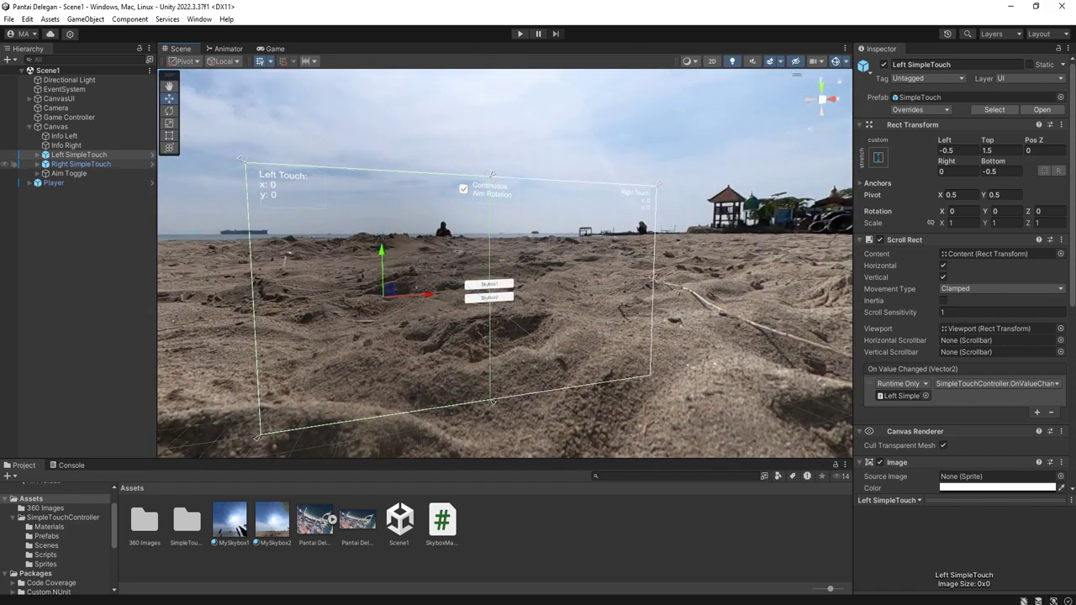
# Deactivate Info Left, Info Right, Left SimpleTouch and Aim Toggle under the Canvas, keeping Right SimpleTouch active, and save the scene.
pyautogui.click(80, 164)
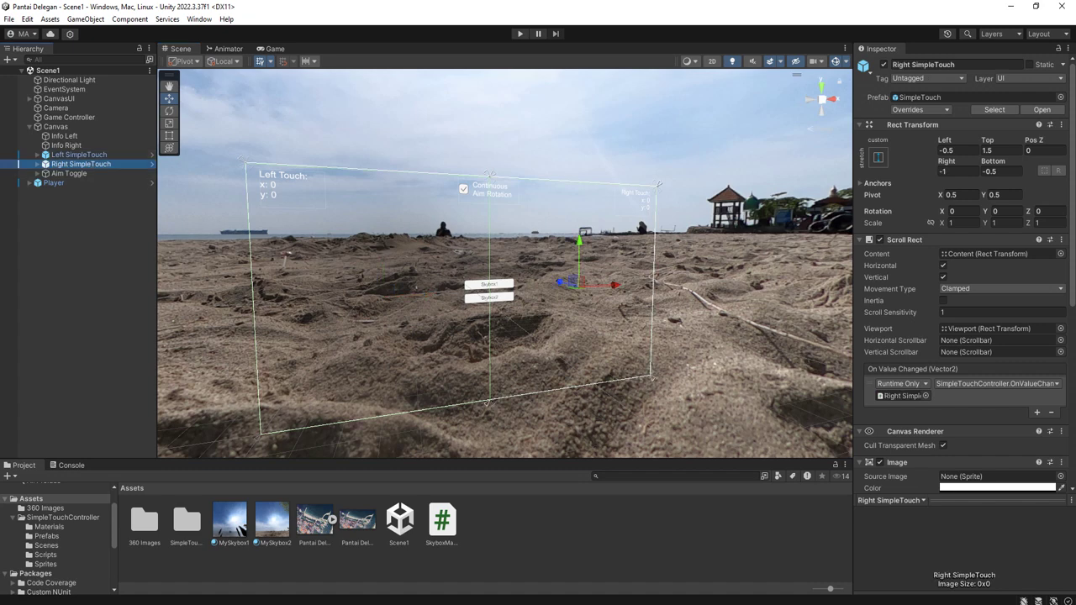
pyautogui.click(79, 154)
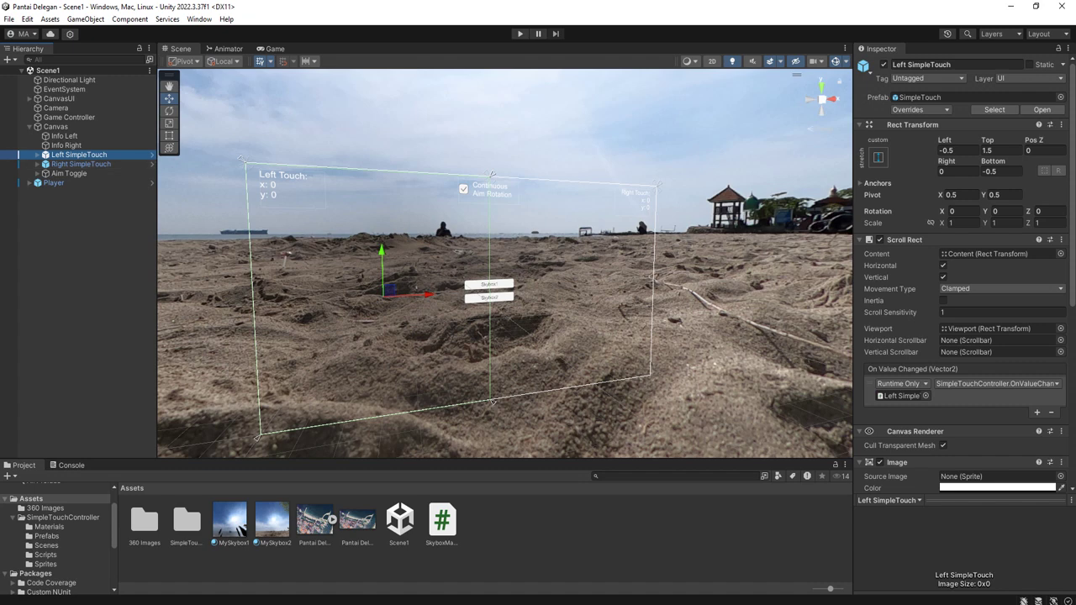
pyautogui.keyDown('ctrl'); pyautogui.click(66, 145); pyautogui.keyUp('ctrl')
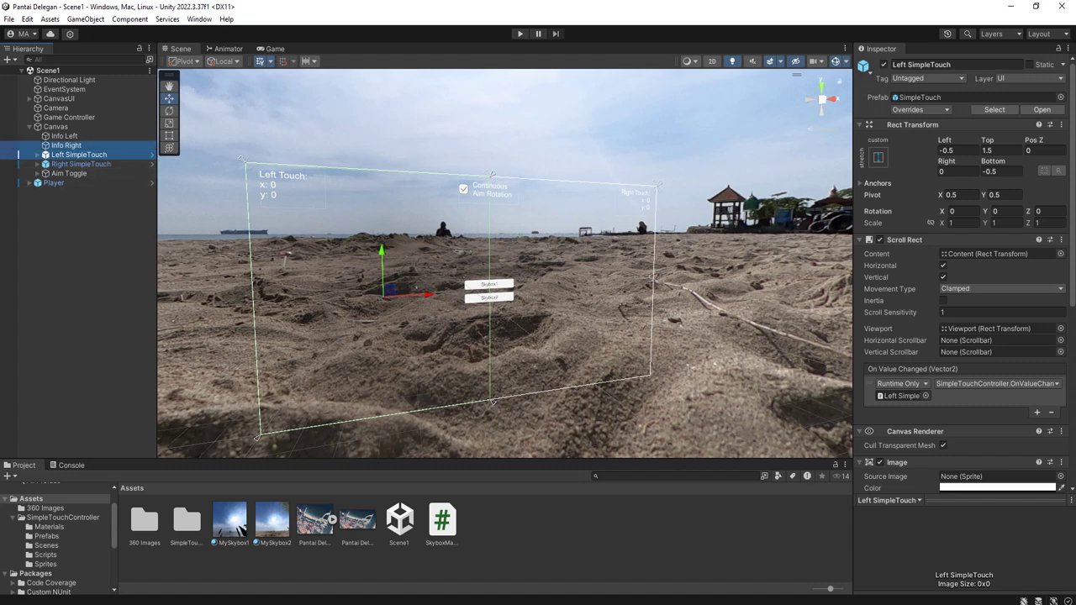
pyautogui.keyDown('ctrl'); pyautogui.click(64, 135); pyautogui.keyUp('ctrl')
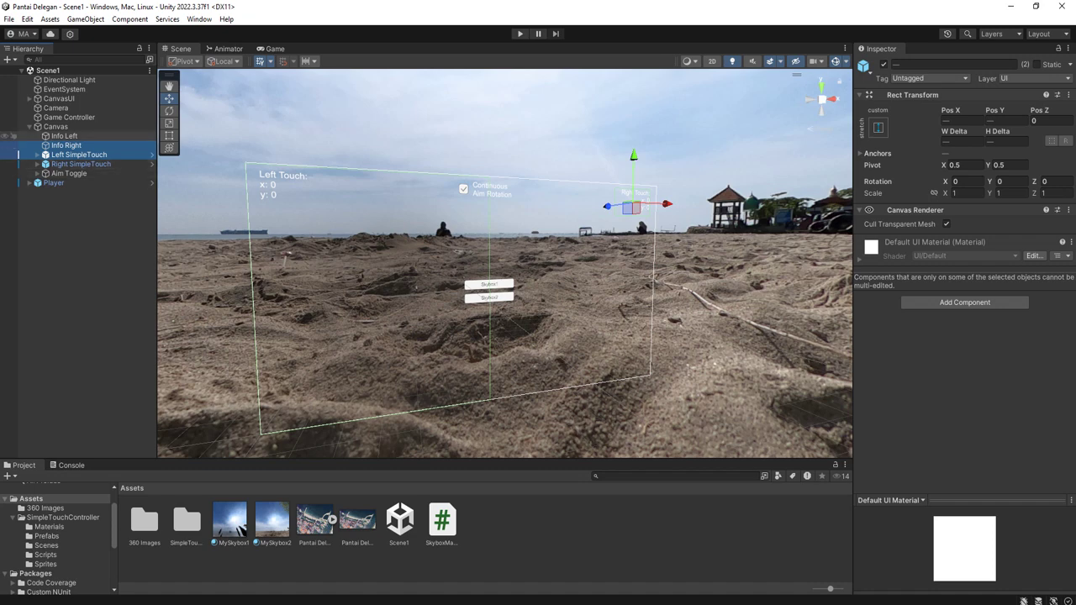
pyautogui.keyDown('ctrl'); pyautogui.click(69, 173); pyautogui.keyUp('ctrl')
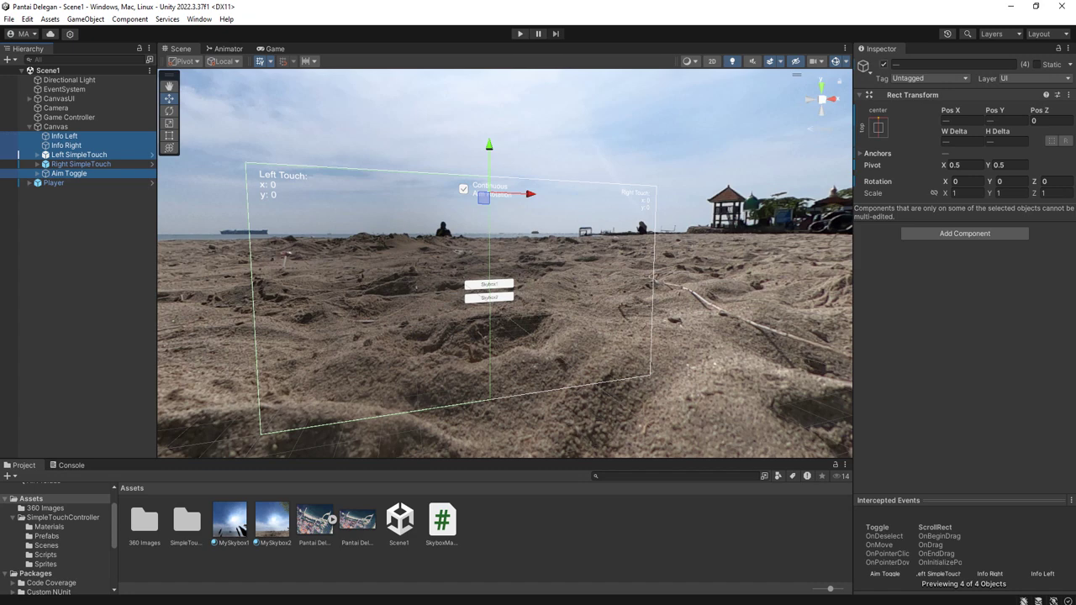
pyautogui.hotkey('alt', 'shift', 'a')
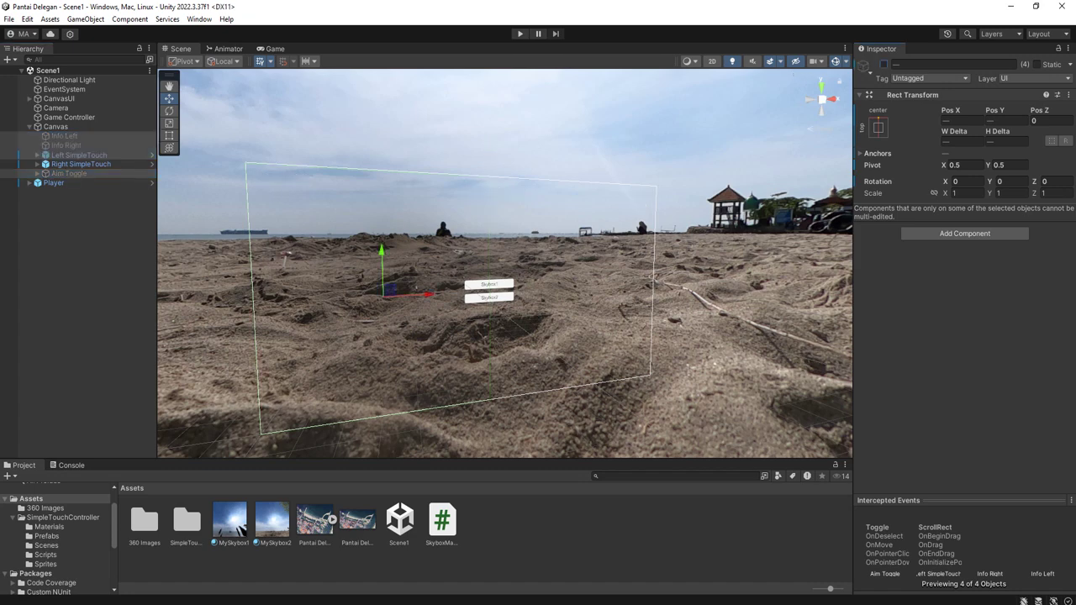
pyautogui.hotkey('ctrl', 's')
# Stretch Right SimpleTouch over the whole Canvas in both directions with the full-stretch anchor preset including position, and save the scene.
pyautogui.click(17, 164)
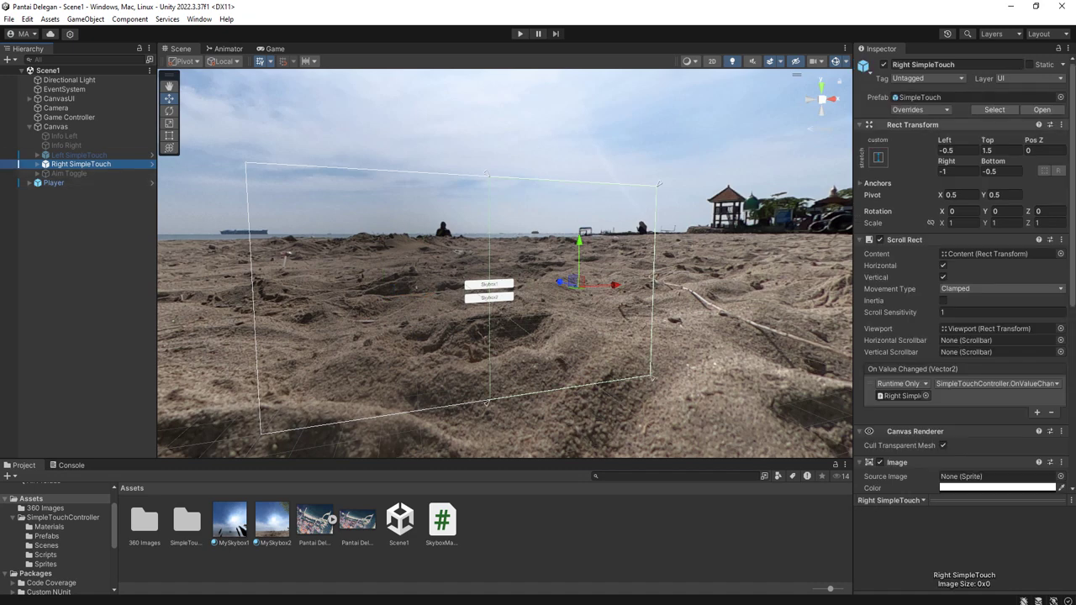
pyautogui.click(878, 157)
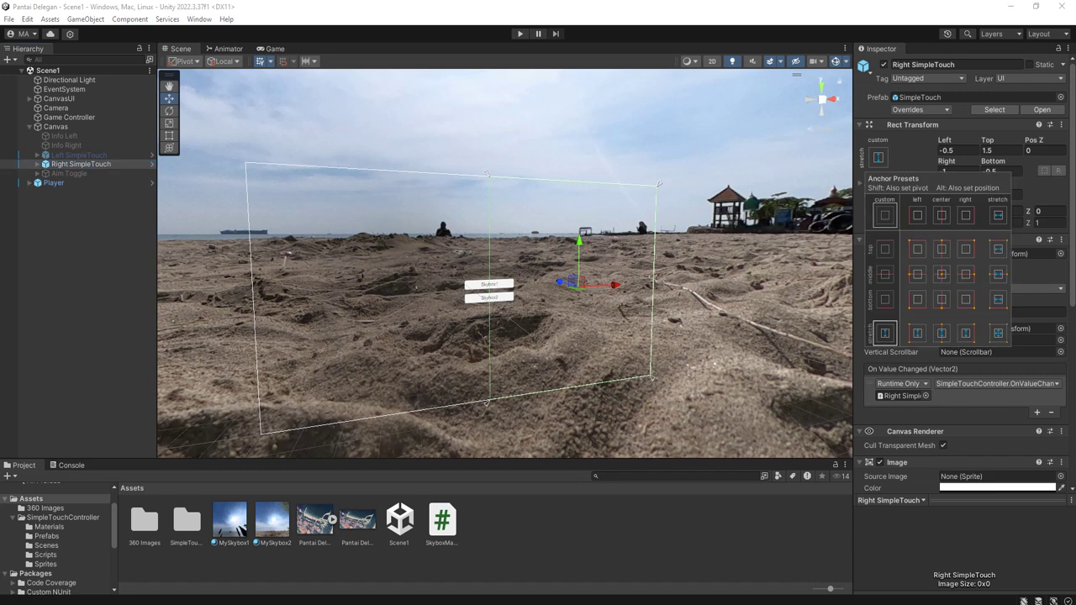
pyautogui.press('alt')
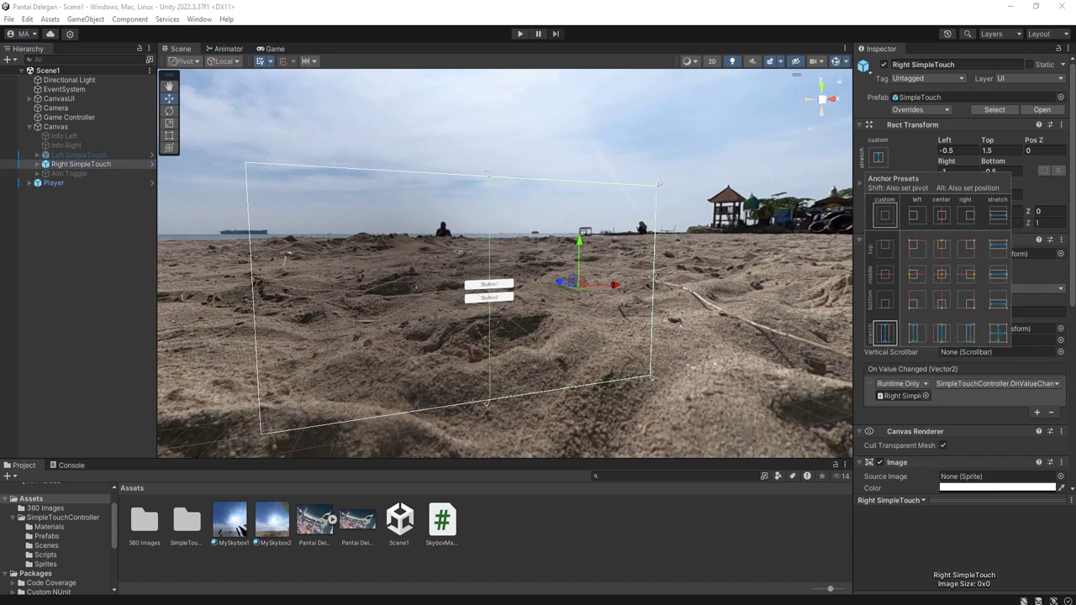
pyautogui.keyDown('alt'); pyautogui.click(998, 332); pyautogui.keyUp('alt')
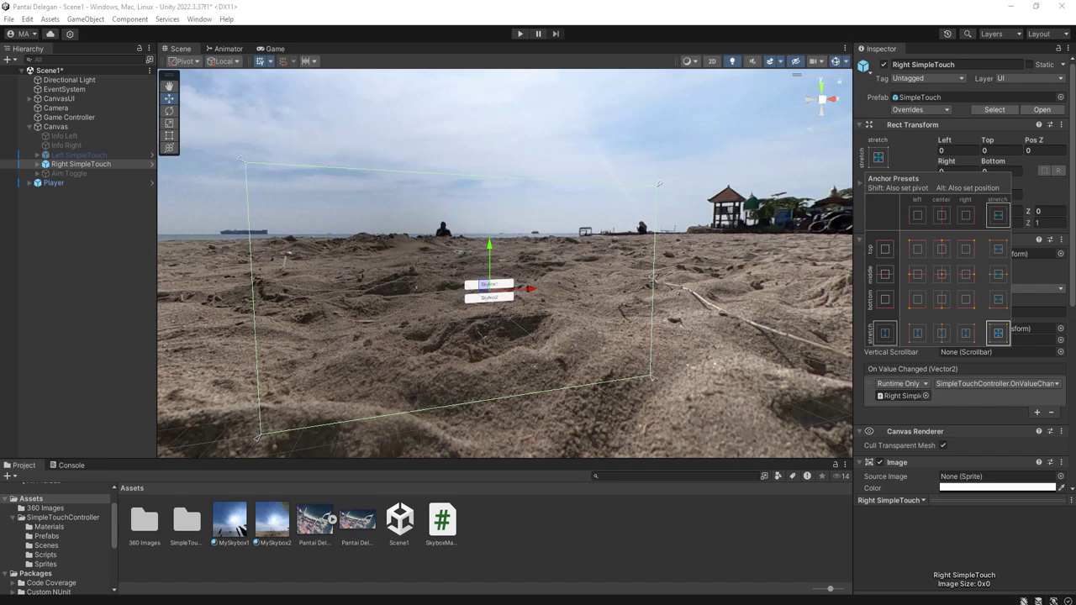
pyautogui.hotkey('ctrl', 's')
pyautogui.click(68, 210)
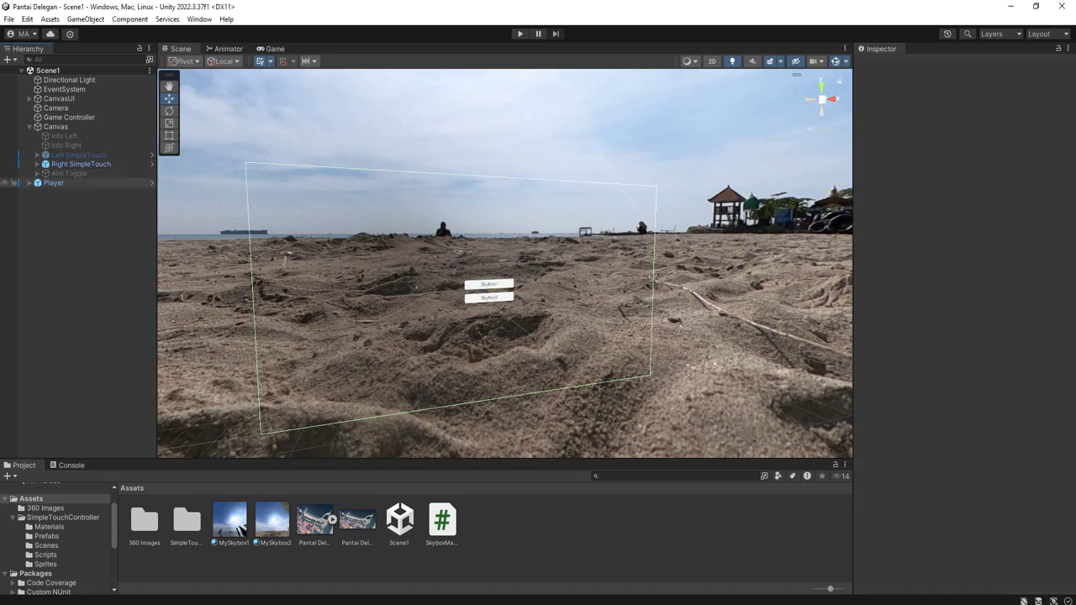
# Try moving the Player object straight down, undo the move, and turn off Use Gravity on its Rigidbody.
pyautogui.click(54, 182)
pyautogui.press('f')
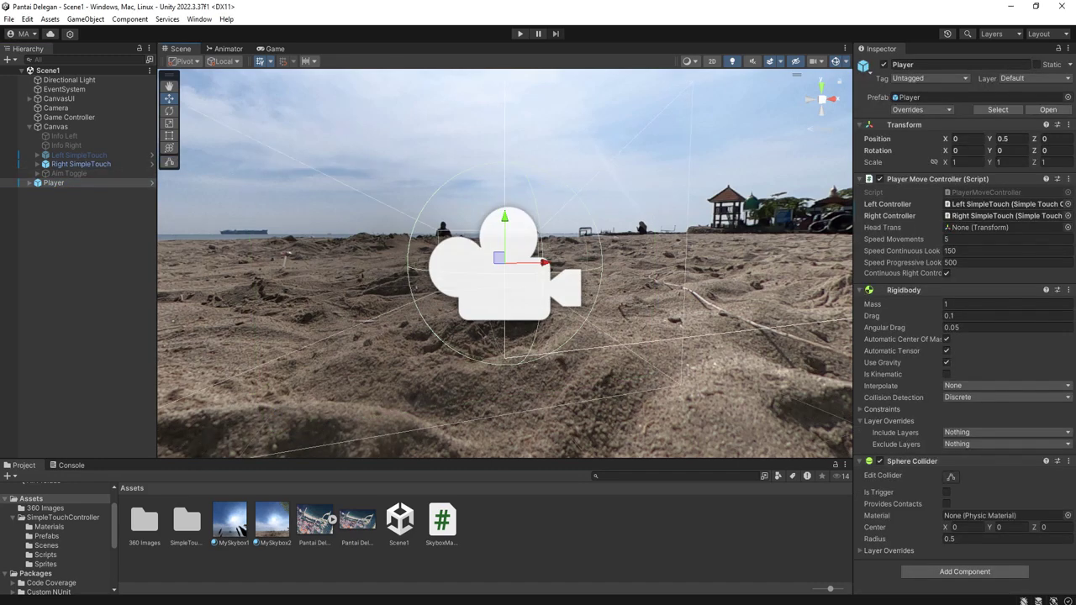
pyautogui.keyDown('alt'); pyautogui.moveTo(505, 263); pyautogui.dragTo(606, 239); pyautogui.keyUp('alt')
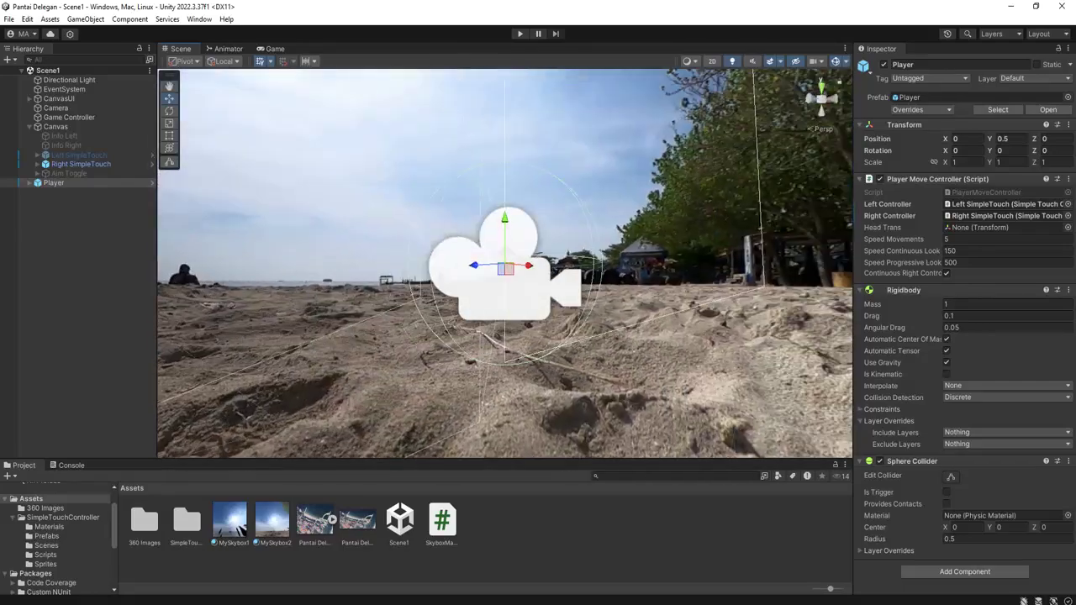
pyautogui.moveTo(504, 263); pyautogui.dragTo(499, 171, button='middle')
pyautogui.scroll(-5, 505, 263)
pyautogui.keyDown('alt'); pyautogui.moveTo(505, 263); pyautogui.dragTo(504, 407); pyautogui.keyUp('alt')
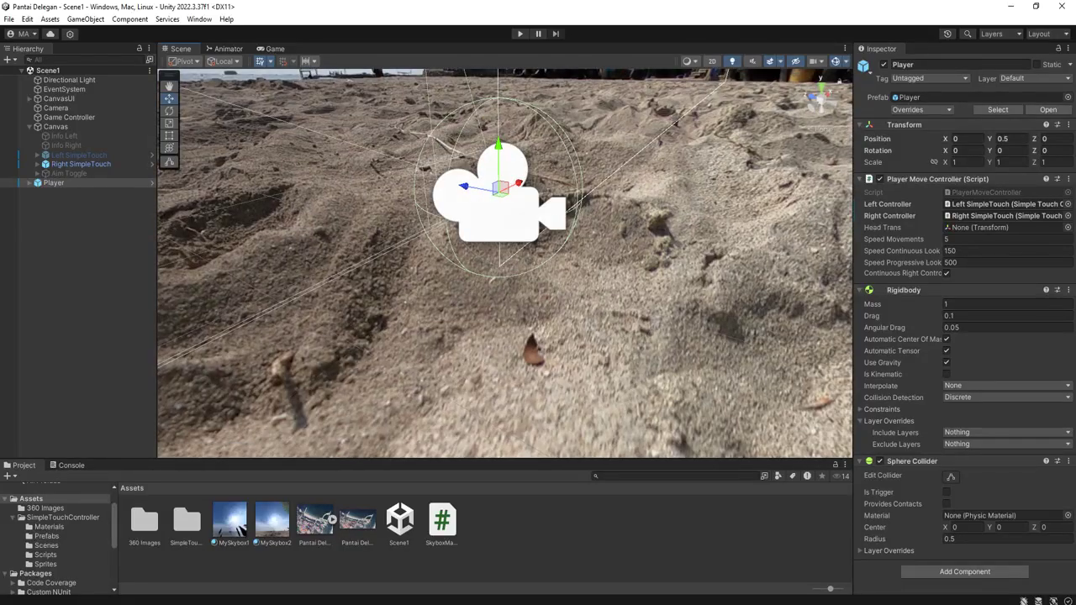
pyautogui.moveTo(499, 147); pyautogui.dragTo(498, 458)
pyautogui.hotkey('ctrl', 'z')
pyautogui.click(947, 362)
pyautogui.click(77, 303)
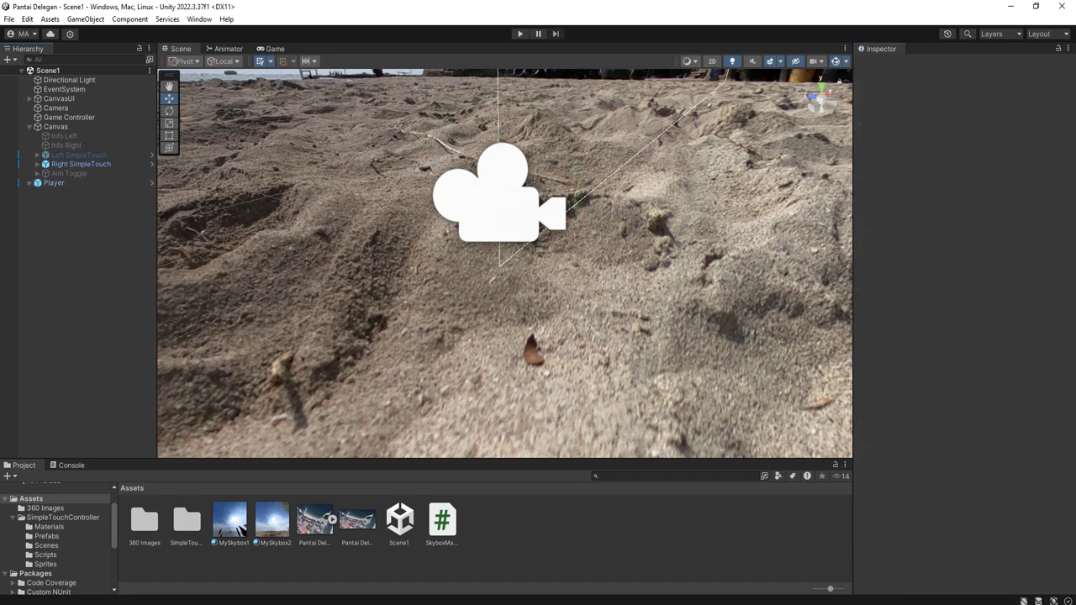
# Test Scene1 briefly in play mode and stop it.
pyautogui.hotkey('ctrl', 'p')
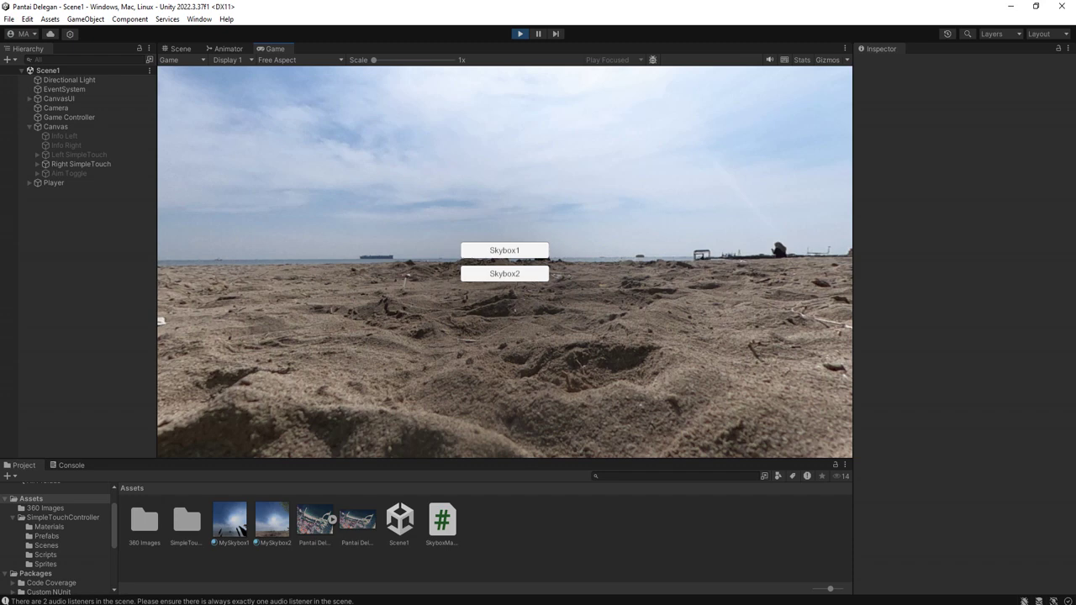
pyautogui.hotkey('ctrl', 'p')
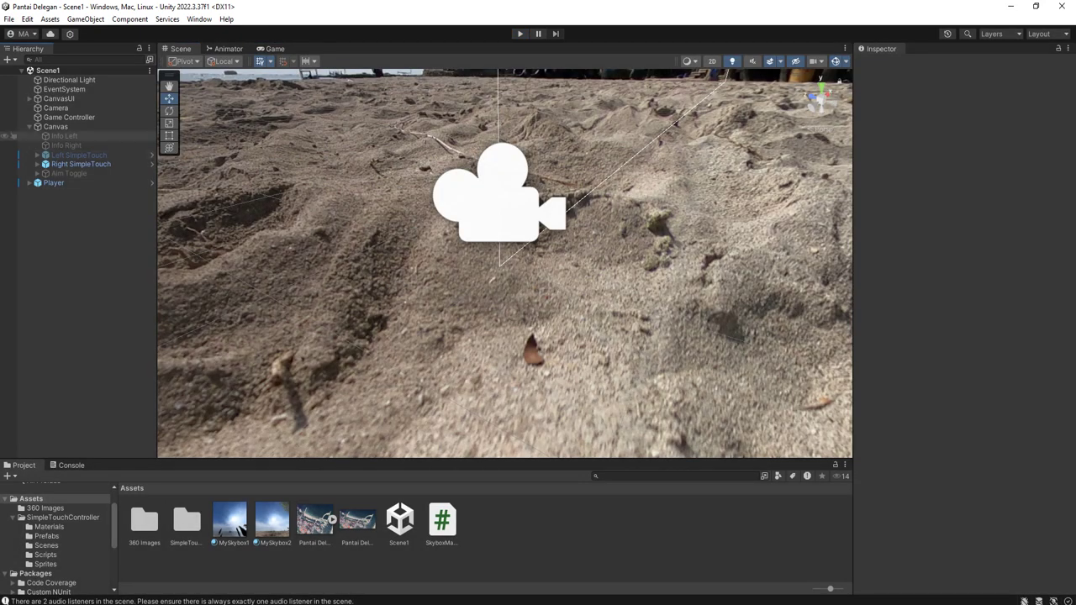
# Delete the standalone Camera object from Scene1, leaving only the Player's camera, and start play mode again.
pyautogui.click(56, 107)
pyautogui.click(75, 218)
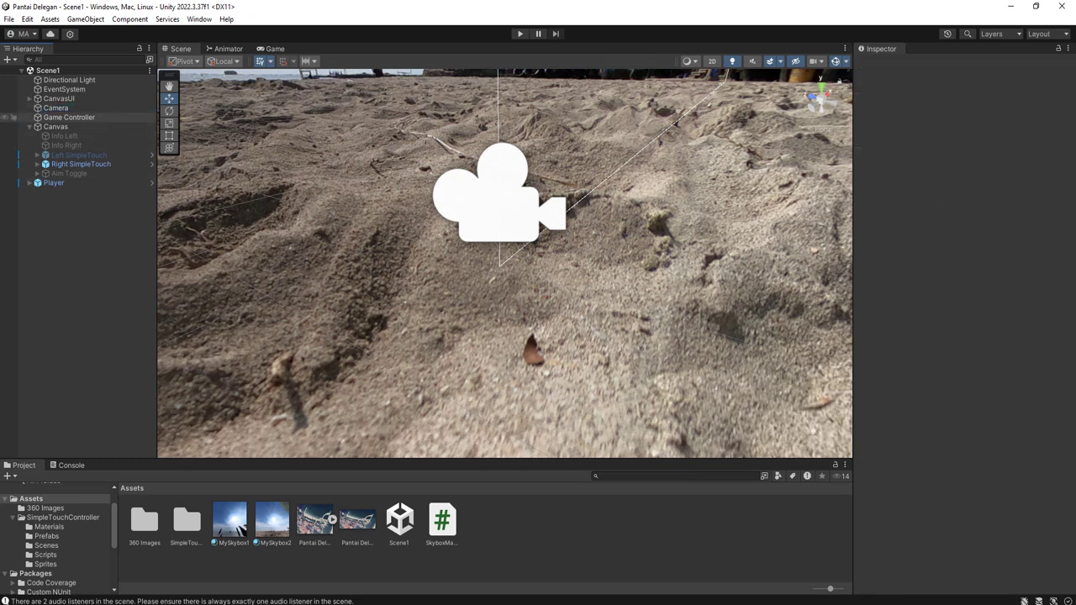
pyautogui.click(56, 107)
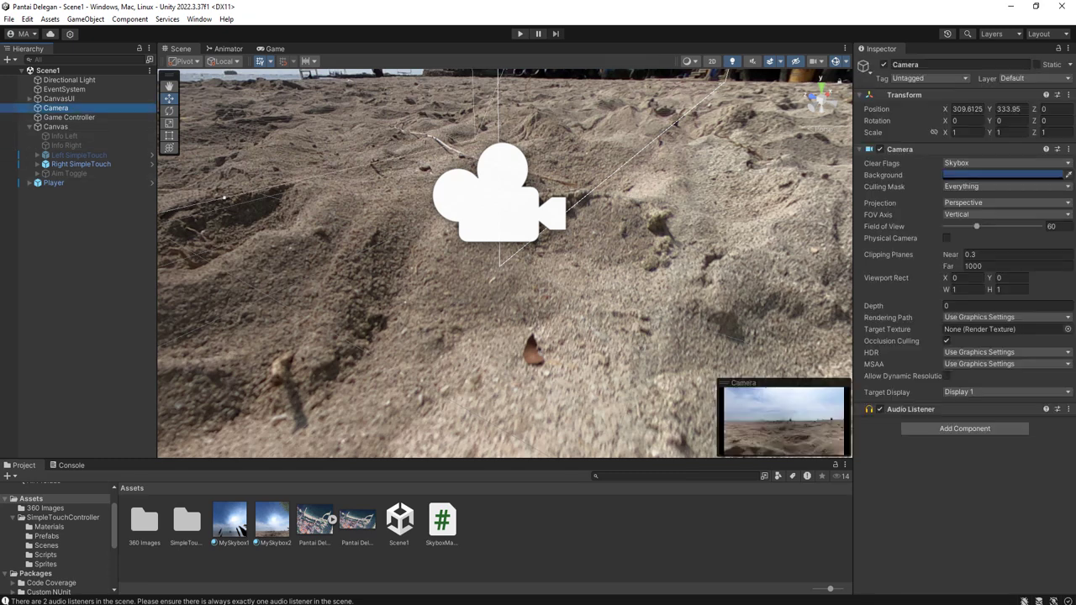
pyautogui.press('Delete')
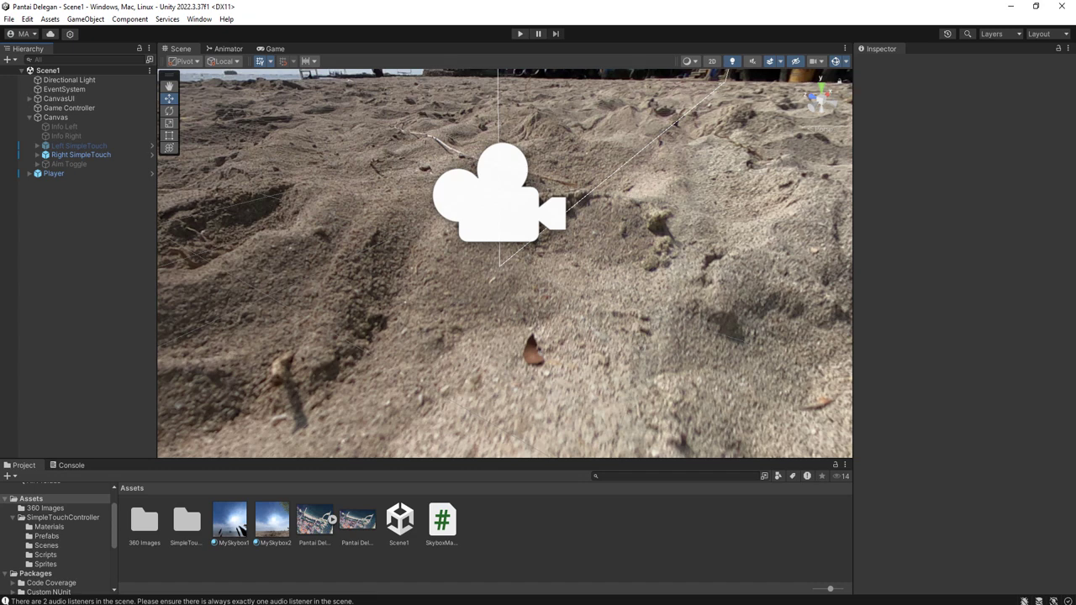
pyautogui.hotkey('ctrl', 'p')
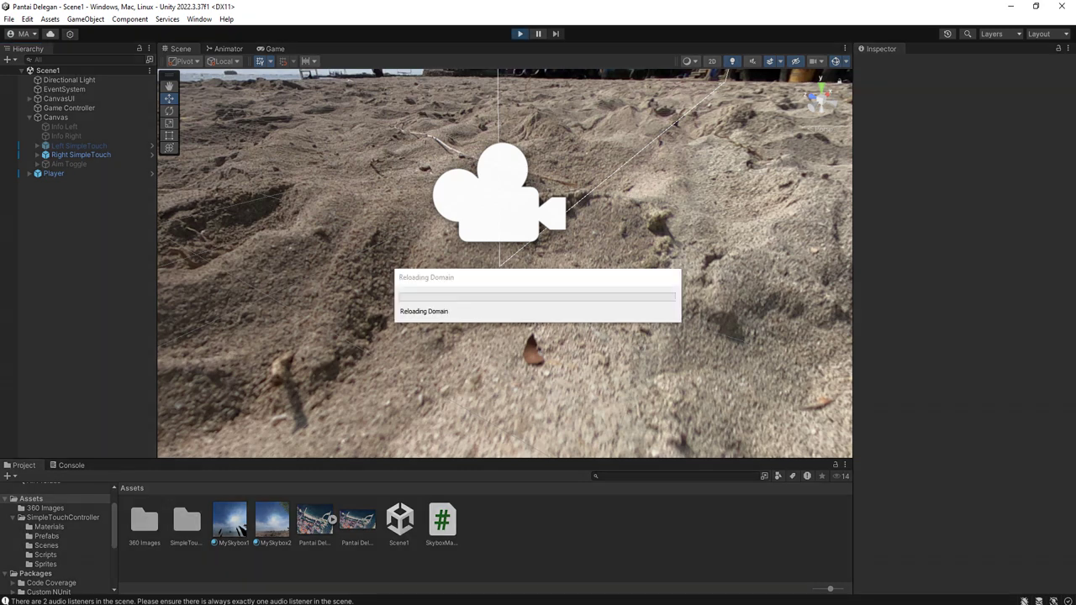